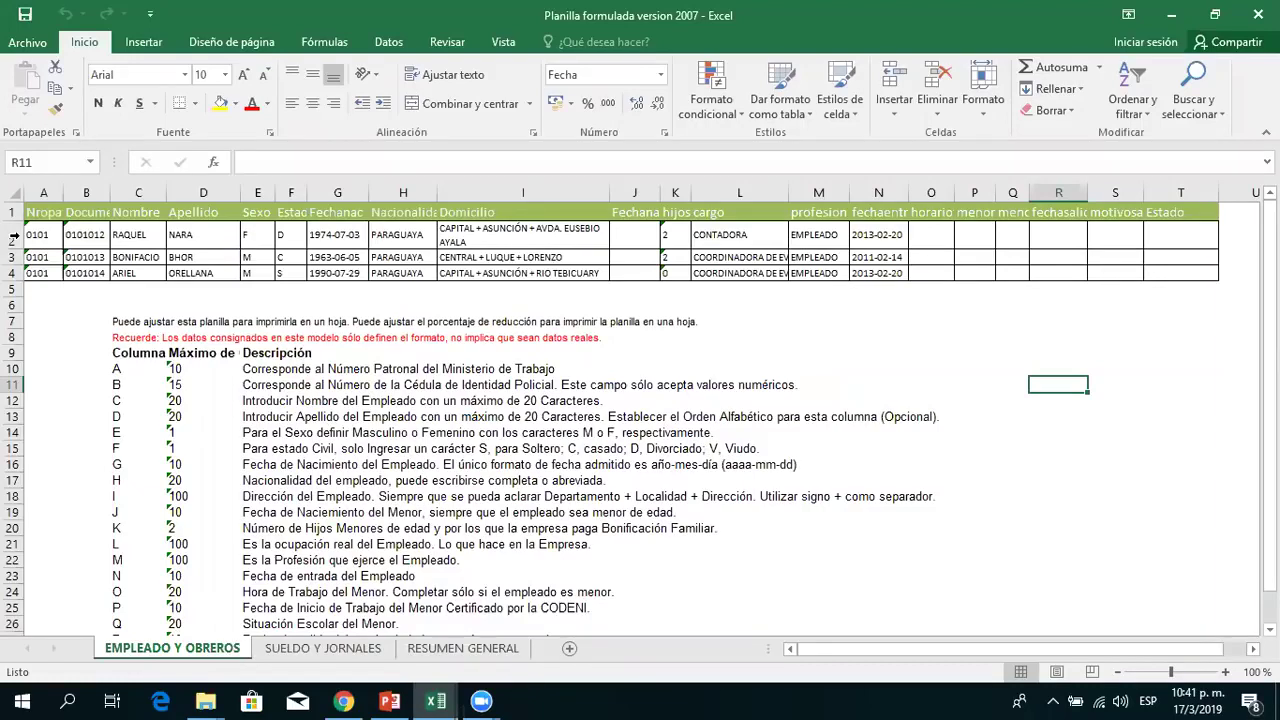
Examine the EMPLEADO Y OBREROS sheet's sample rows, the maximum-character and description notes, and the columns for minors
{"action": "mouse_move", "coordinate": [1155, 265]}
{"action": "left_mouse_down"}
{"action": "mouse_move", "coordinate": [1174, 266]}
{"action": "mouse_move", "coordinate": [1160, 273]}
{"action": "left_mouse_up"}
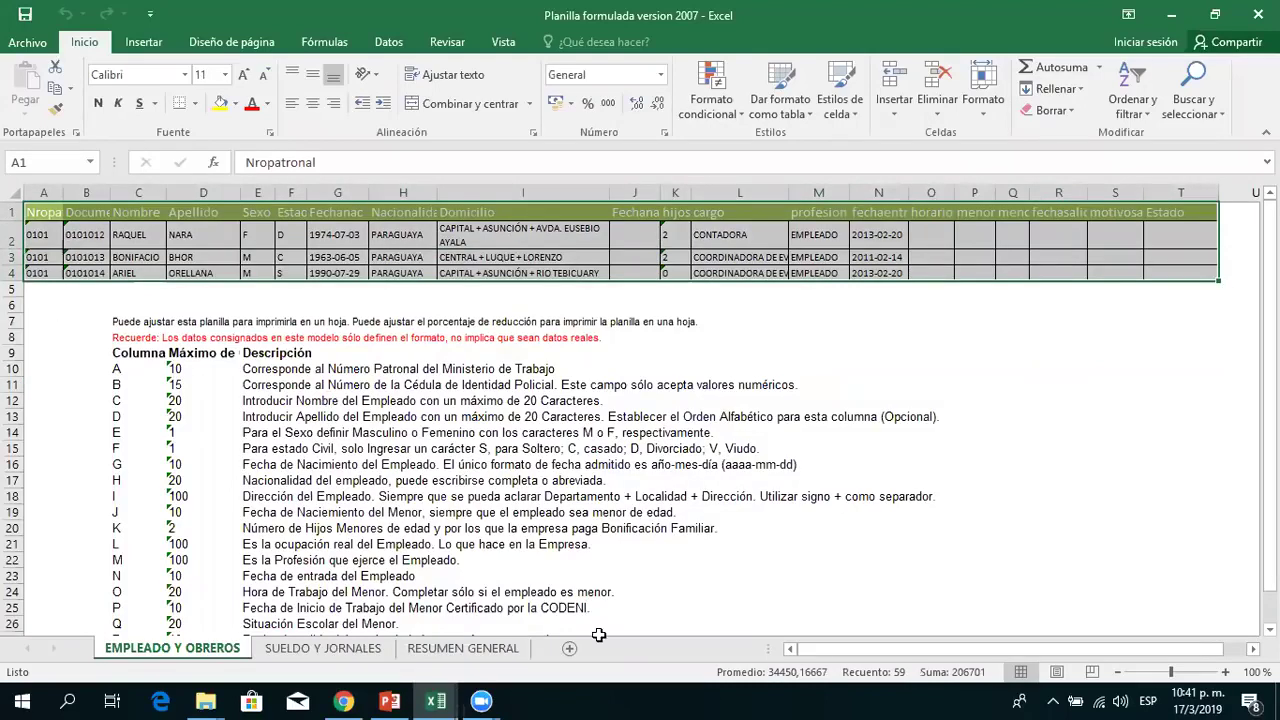
{"action": "left_click_drag", "start_coordinate": [43, 305], "coordinate": [600, 622]}
{"action": "left_click_drag", "start_coordinate": [885, 597], "coordinate": [880, 598]}
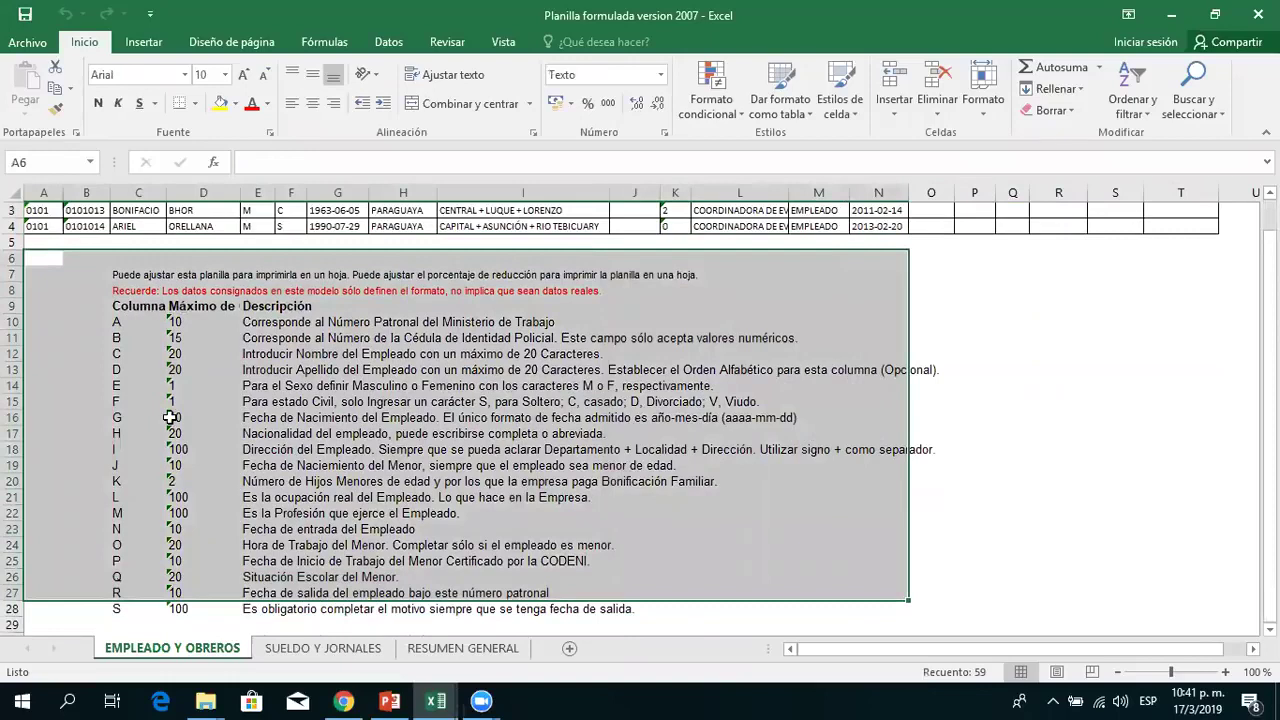
{"action": "left_click_drag", "start_coordinate": [185, 306], "coordinate": [175, 614]}
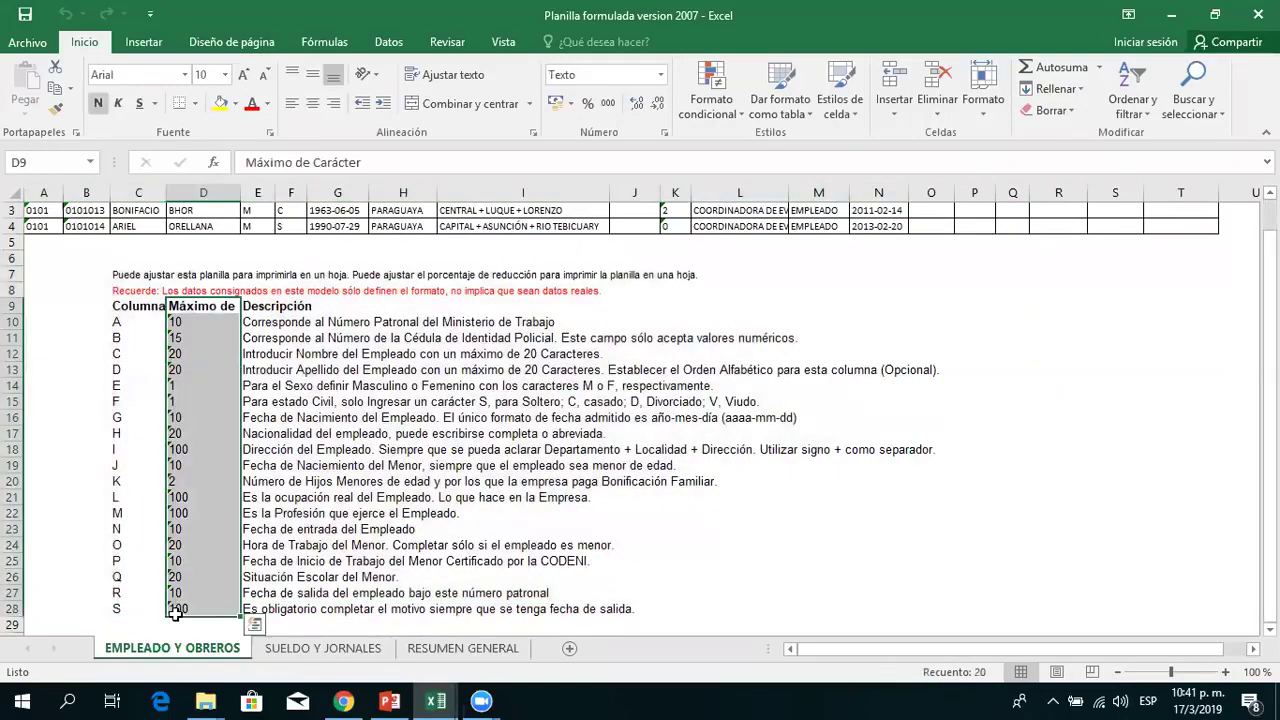
{"action": "scroll", "coordinate": [175, 614], "scroll_direction": "up", "scroll_amount": 1}
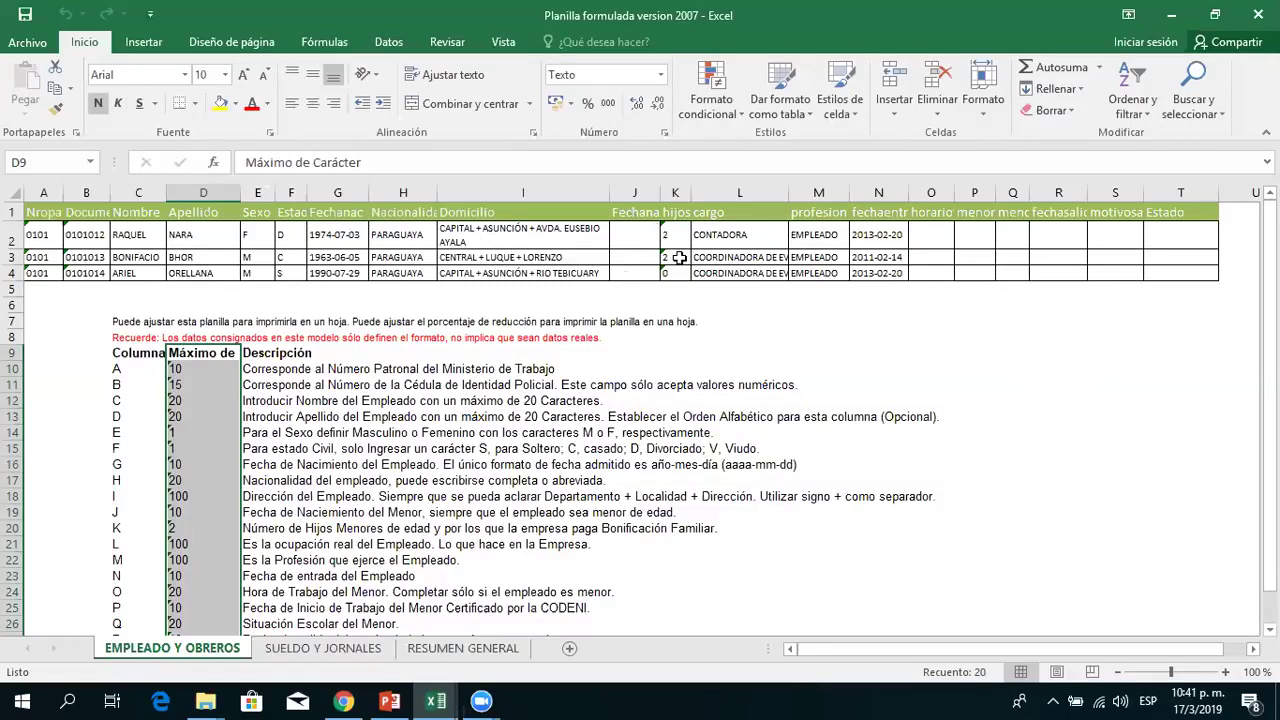
{"action": "left_click", "coordinate": [648, 212]}
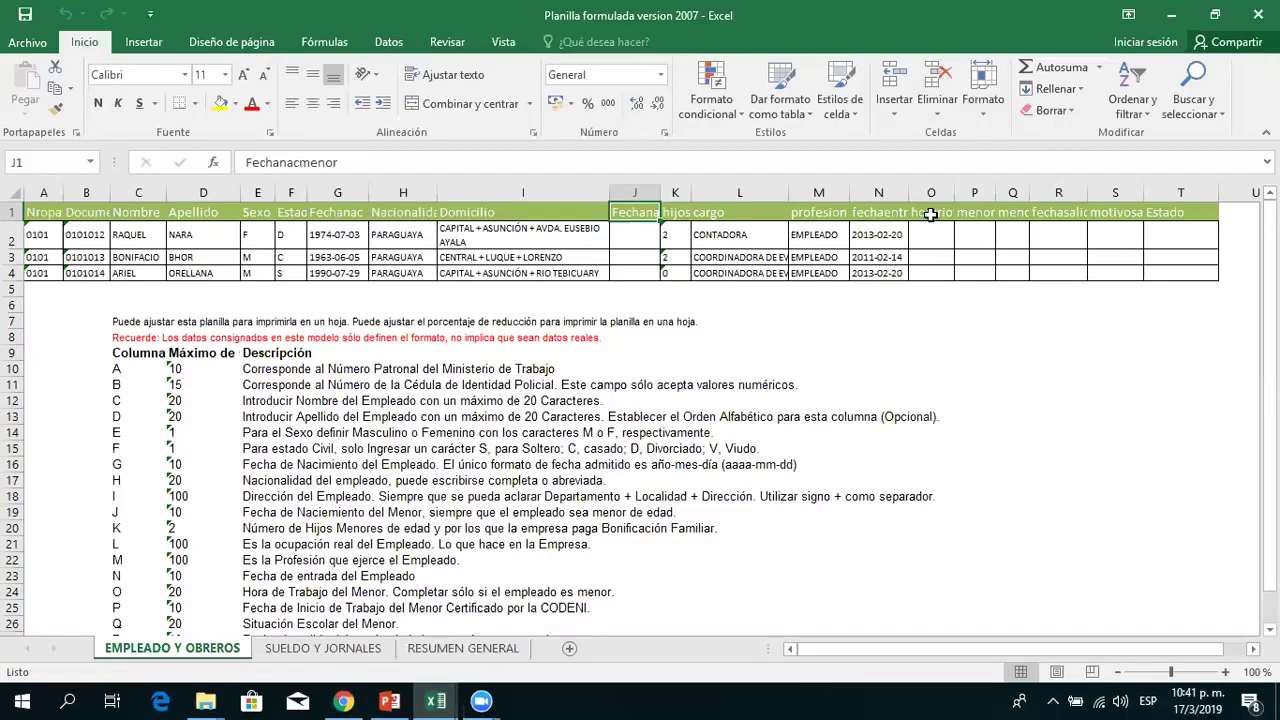
{"action": "left_click_drag", "start_coordinate": [948, 212], "coordinate": [1014, 279]}
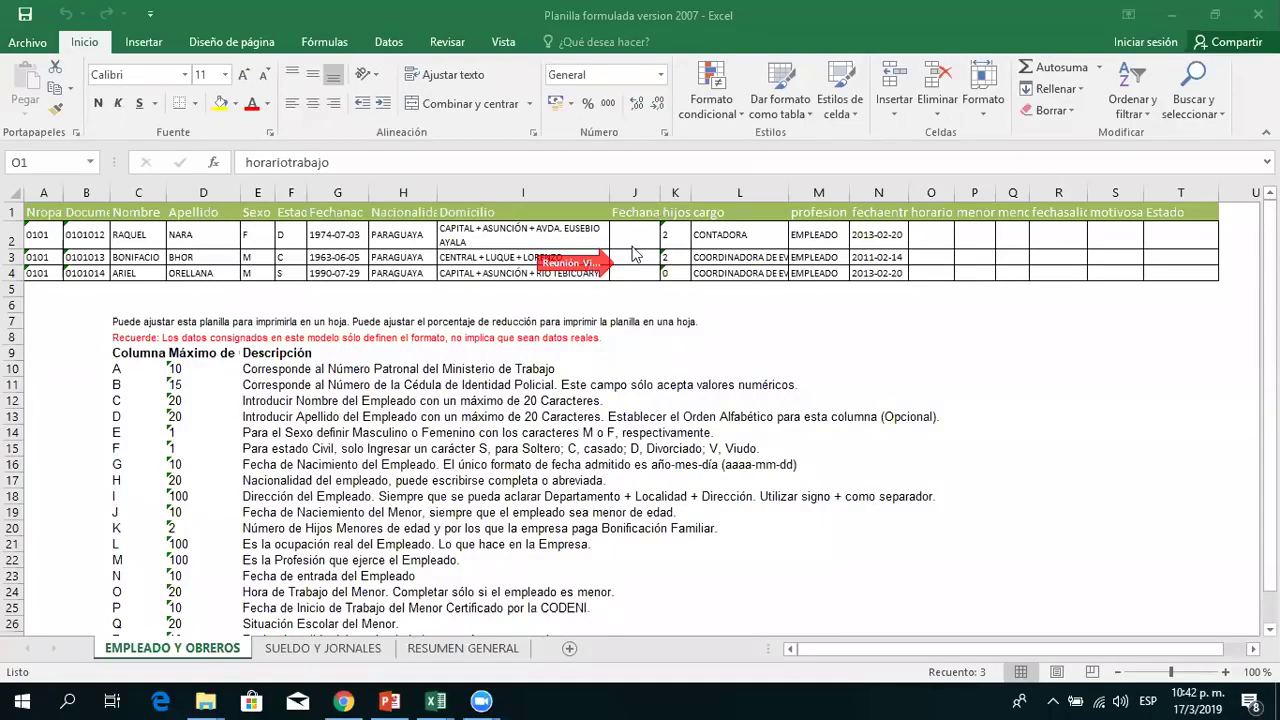
{"action": "mouse_move", "coordinate": [585, 271]}
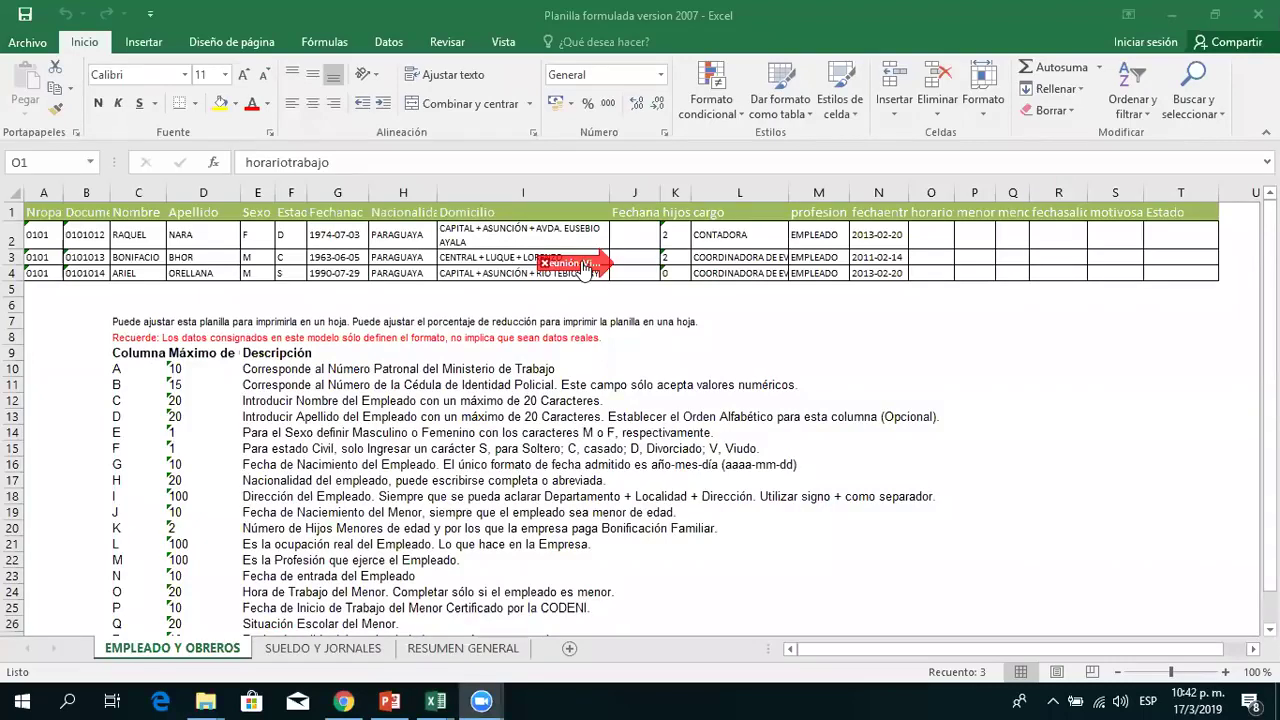
Open the SUELDO Y JORNALES sheet and enlarge its view to 120%
{"action": "left_click", "coordinate": [293, 650]}
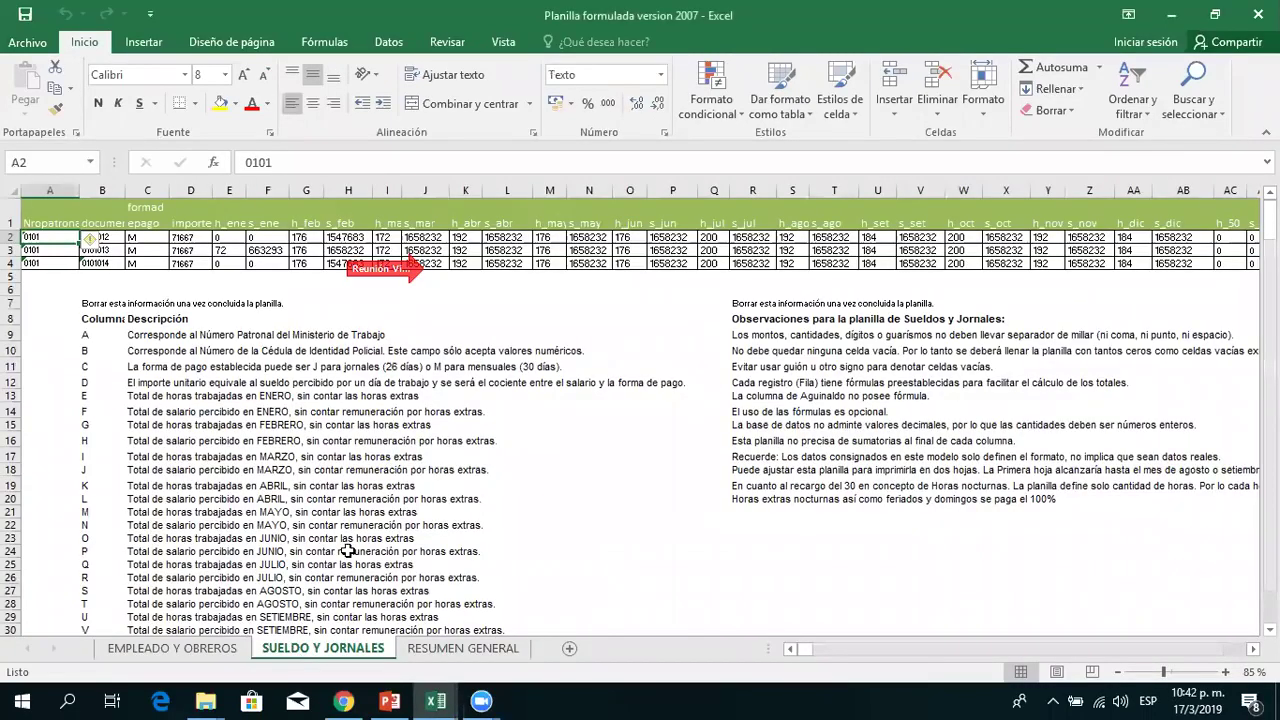
{"action": "left_click", "coordinate": [1227, 672]}
{"action": "left_click", "coordinate": [1227, 672]}
{"action": "left_click", "coordinate": [1227, 672]}
{"action": "left_click", "coordinate": [1227, 672]}
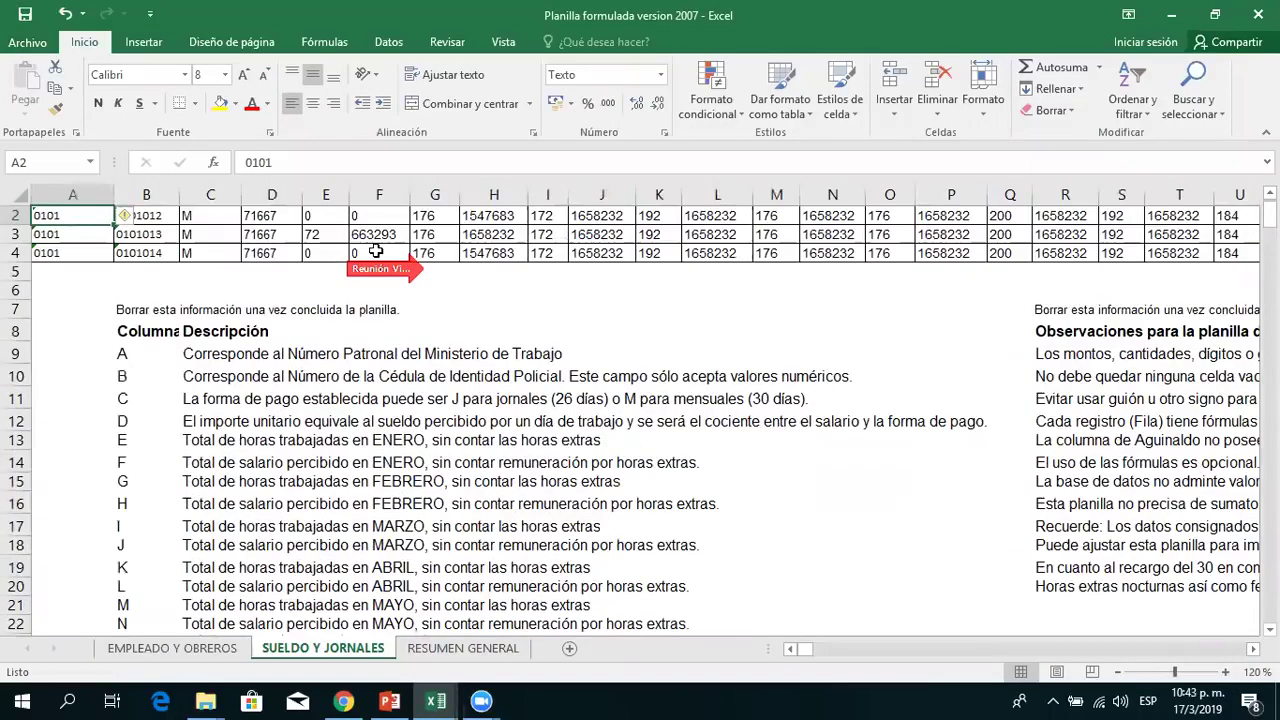
Review the monthly hours and salary columns across to the totals, and open the RESUMEN GENERAL sheet
{"action": "scroll", "coordinate": [375, 252], "scroll_direction": "up", "scroll_amount": 1}
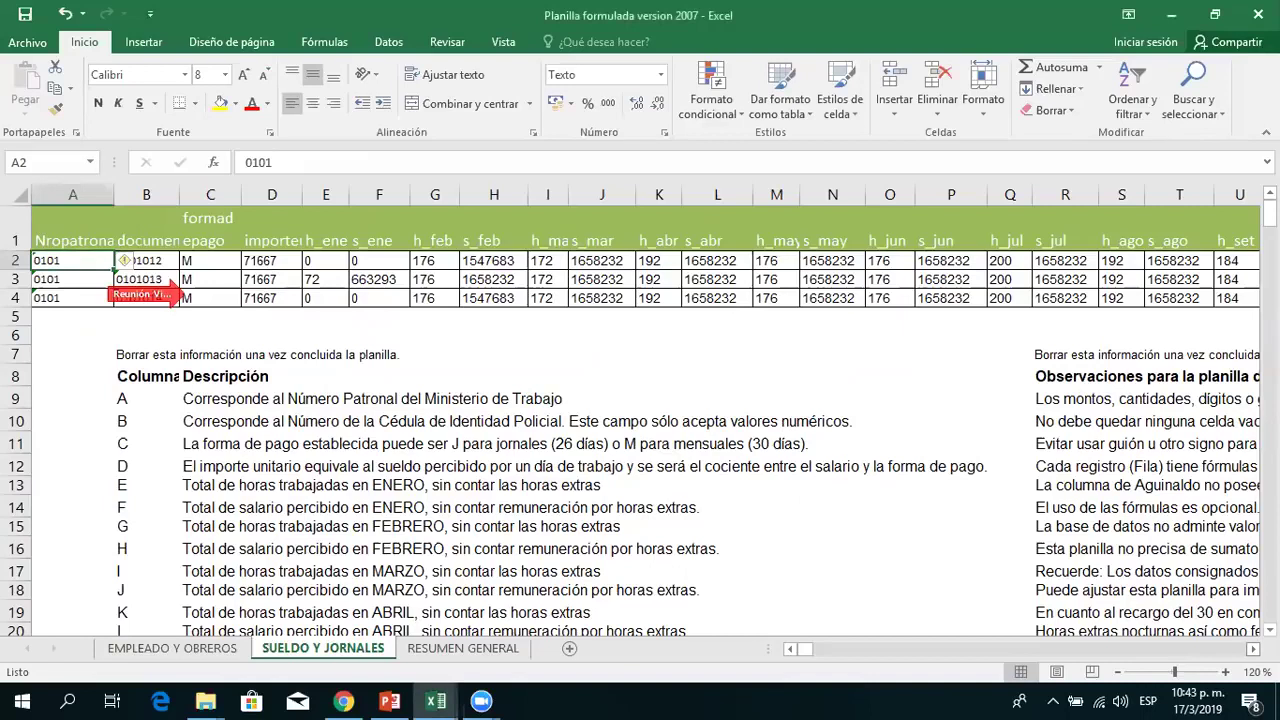
{"action": "scroll", "coordinate": [178, 294], "scroll_direction": "right", "scroll_amount": 3}
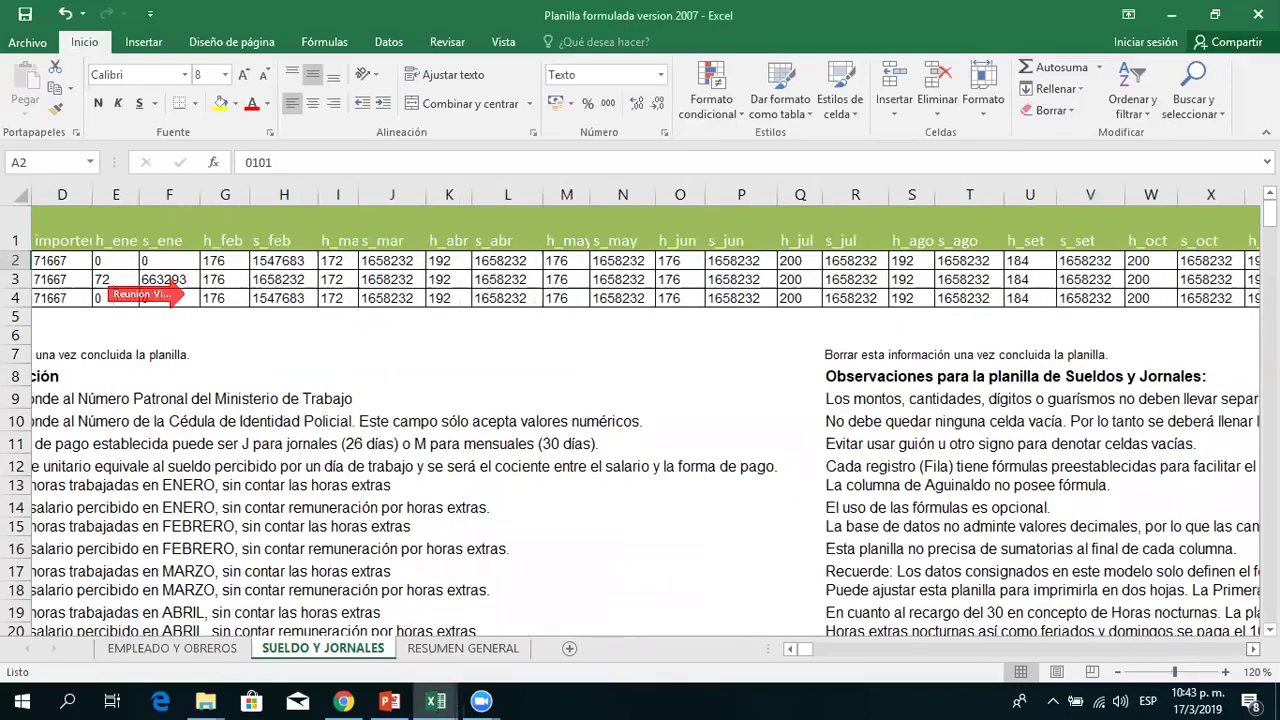
{"action": "scroll", "coordinate": [178, 294], "scroll_direction": "right", "scroll_amount": 3}
{"action": "scroll", "coordinate": [178, 294], "scroll_direction": "right", "scroll_amount": 1}
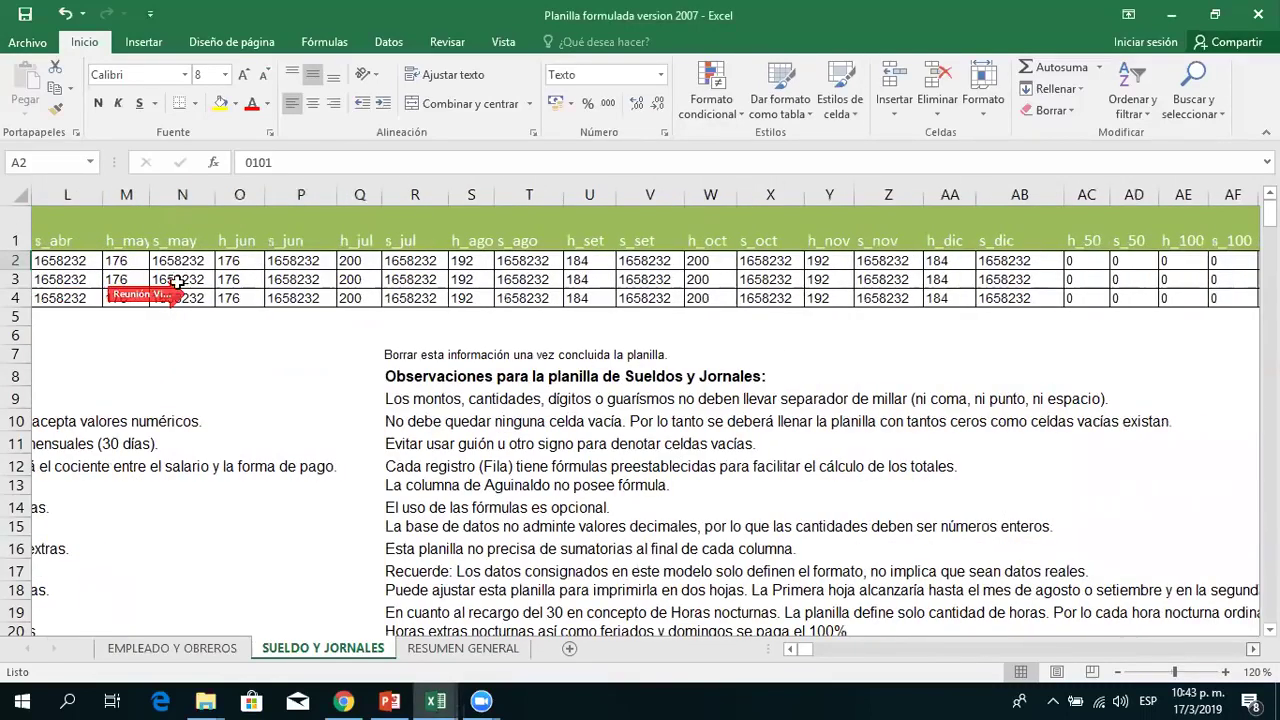
{"action": "scroll", "coordinate": [176, 284], "scroll_direction": "right", "scroll_amount": 2}
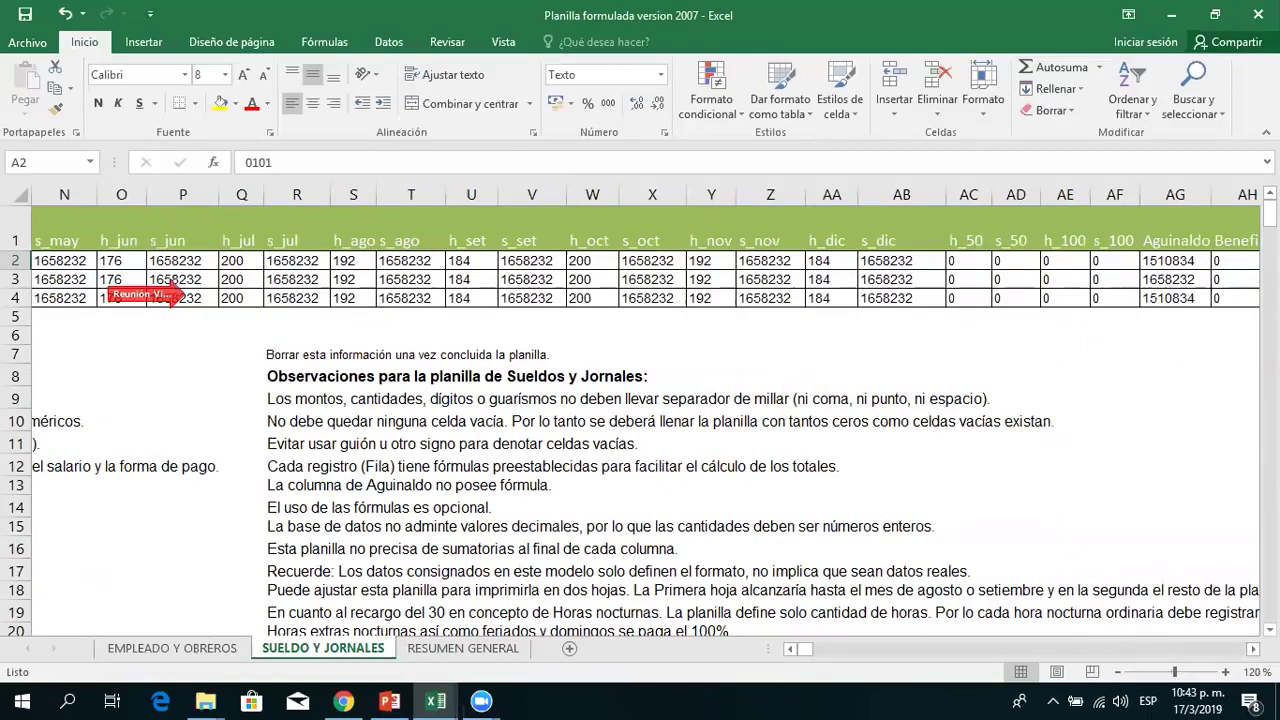
{"action": "scroll", "coordinate": [566, 280], "scroll_direction": "right", "scroll_amount": 1}
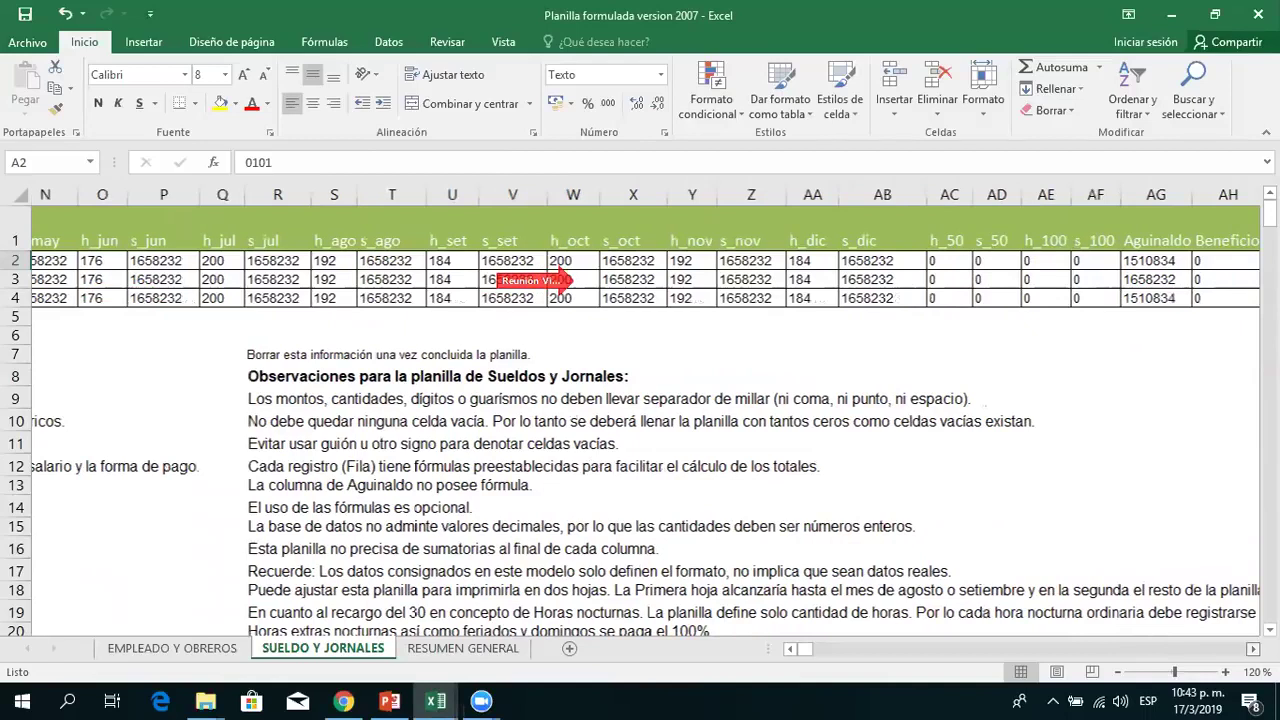
{"action": "scroll", "coordinate": [560, 280], "scroll_direction": "right", "scroll_amount": 3}
{"action": "scroll", "coordinate": [530, 280], "scroll_direction": "right", "scroll_amount": 3}
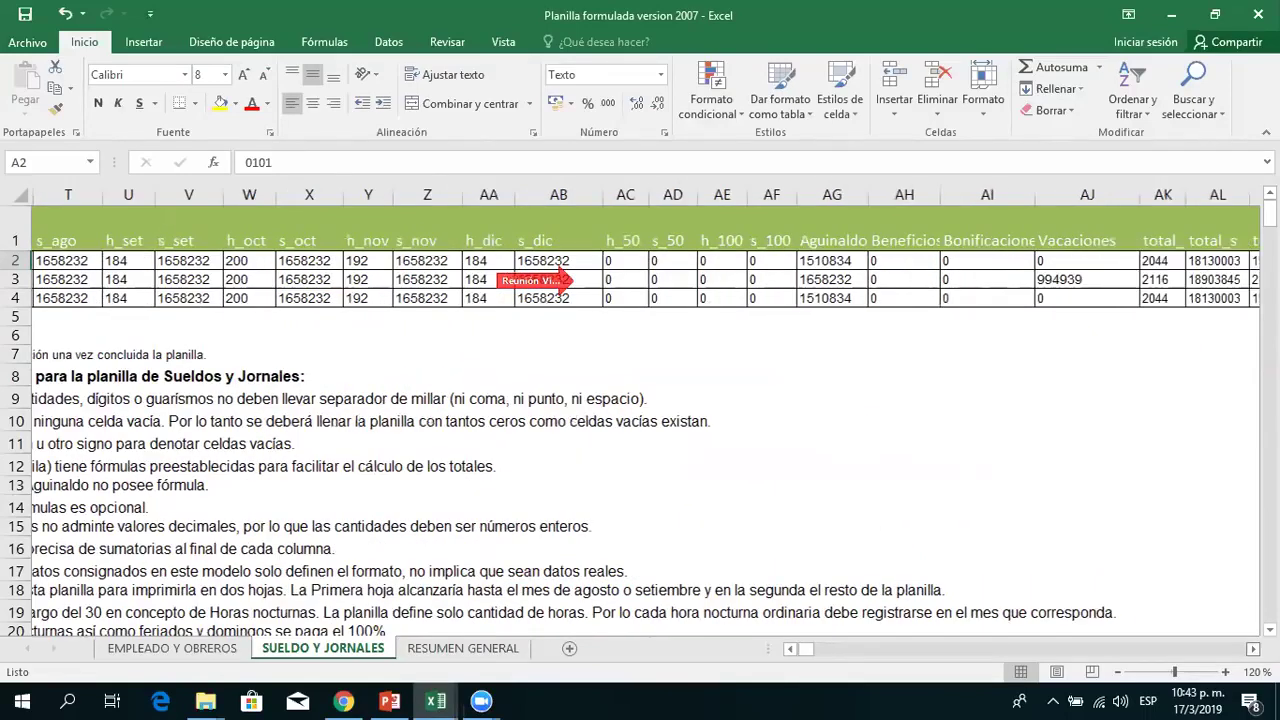
{"action": "scroll", "coordinate": [563, 285], "scroll_direction": "right", "scroll_amount": 1}
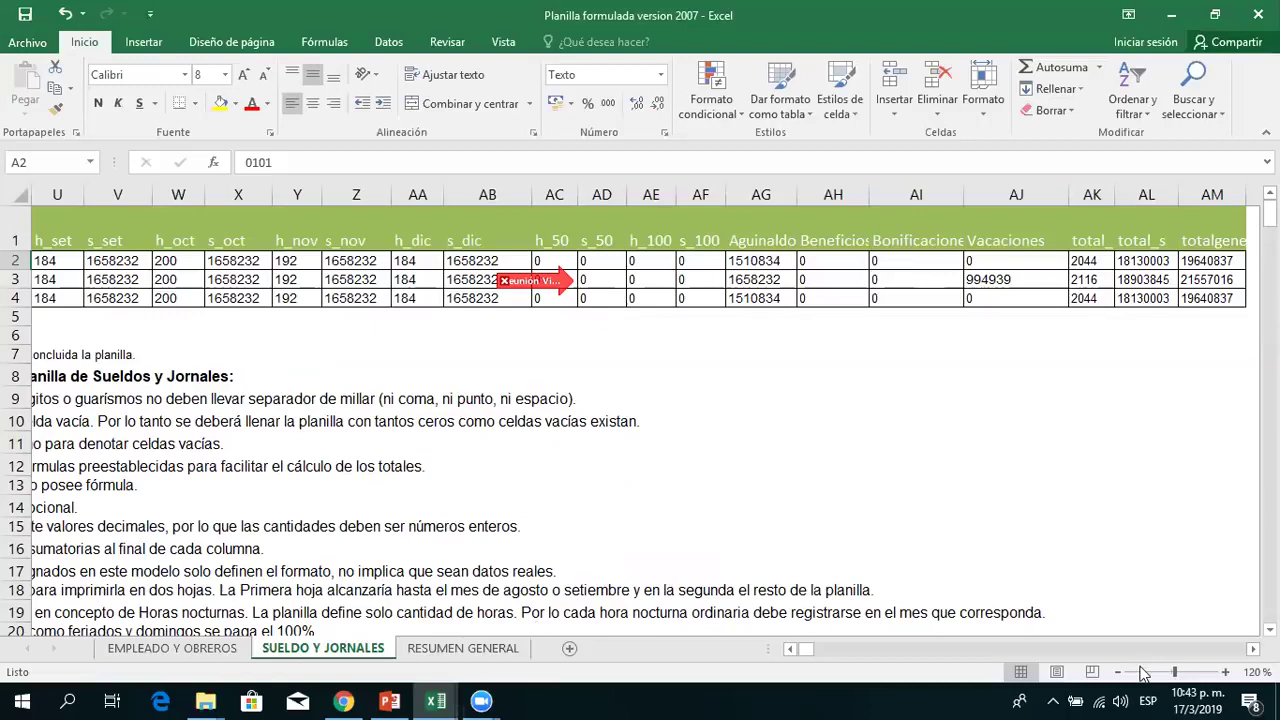
{"action": "left_click", "coordinate": [456, 650]}
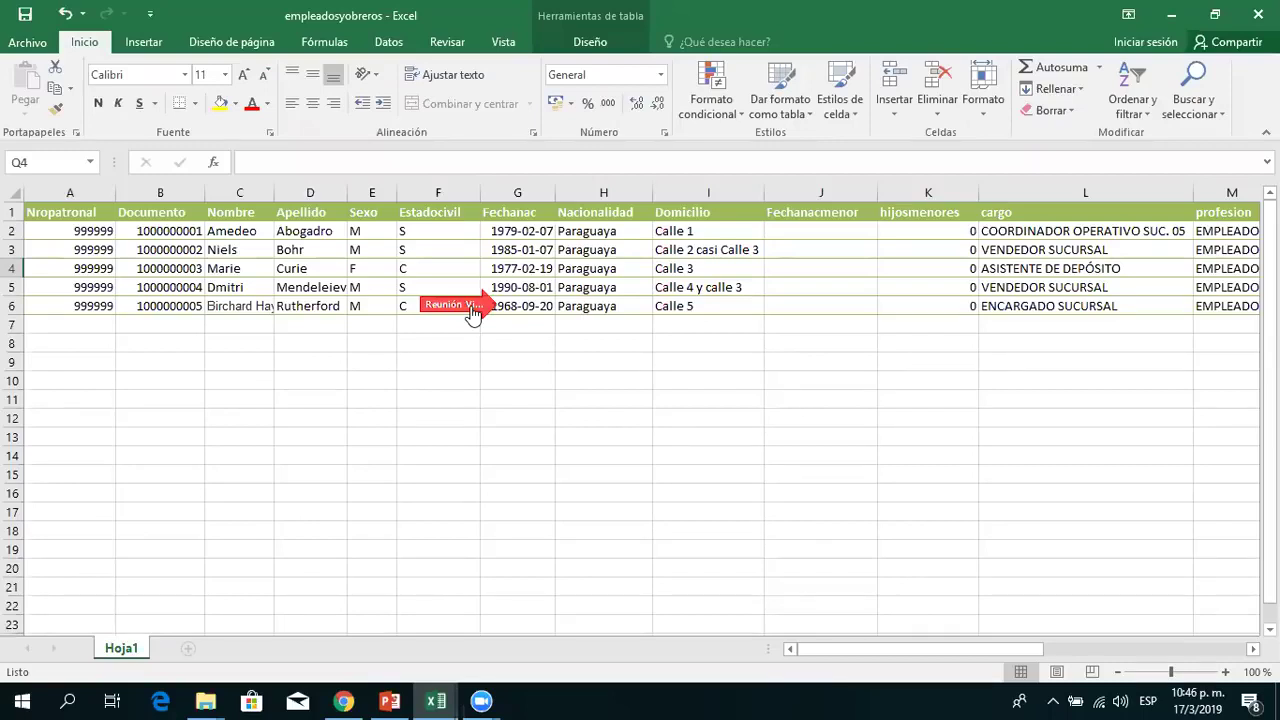
Preview the open resumengeneral, sueldosyjornales and empleadosyobreros workbooks
{"action": "left_click", "coordinate": [436, 700]}
{"action": "mouse_move", "coordinate": [547, 623]}
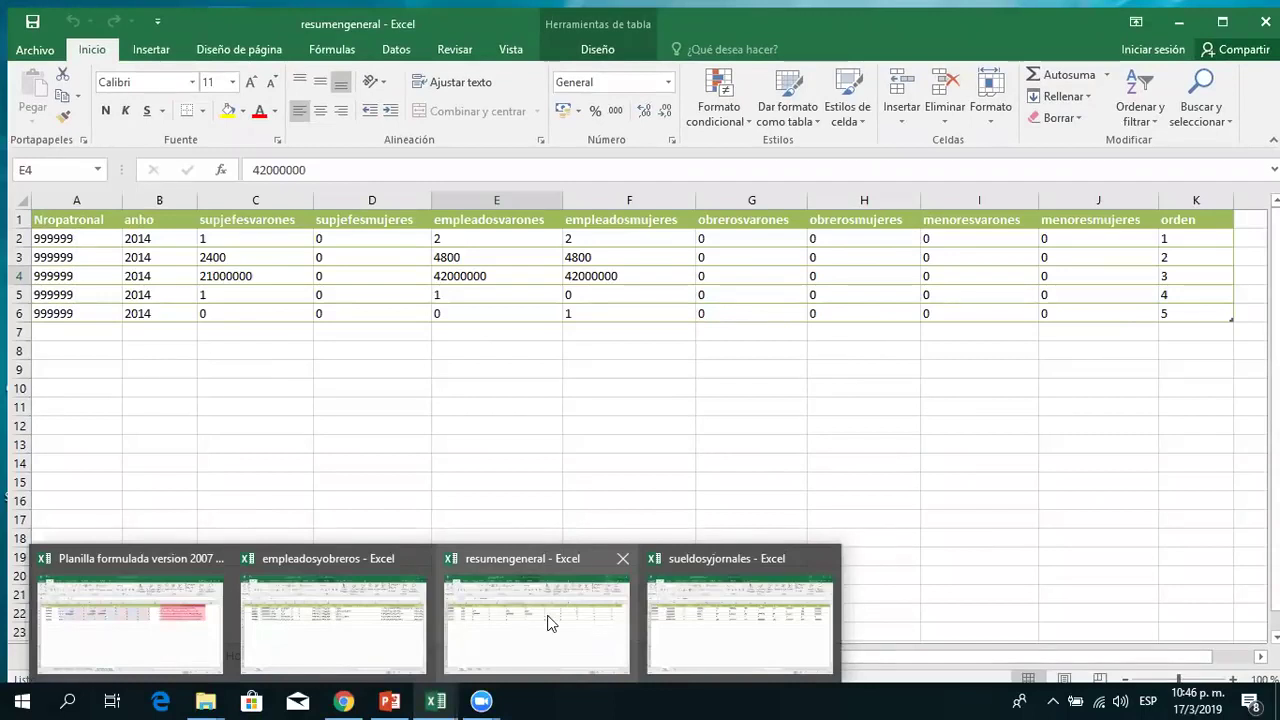
{"action": "mouse_move", "coordinate": [707, 620]}
{"action": "mouse_move", "coordinate": [350, 620]}
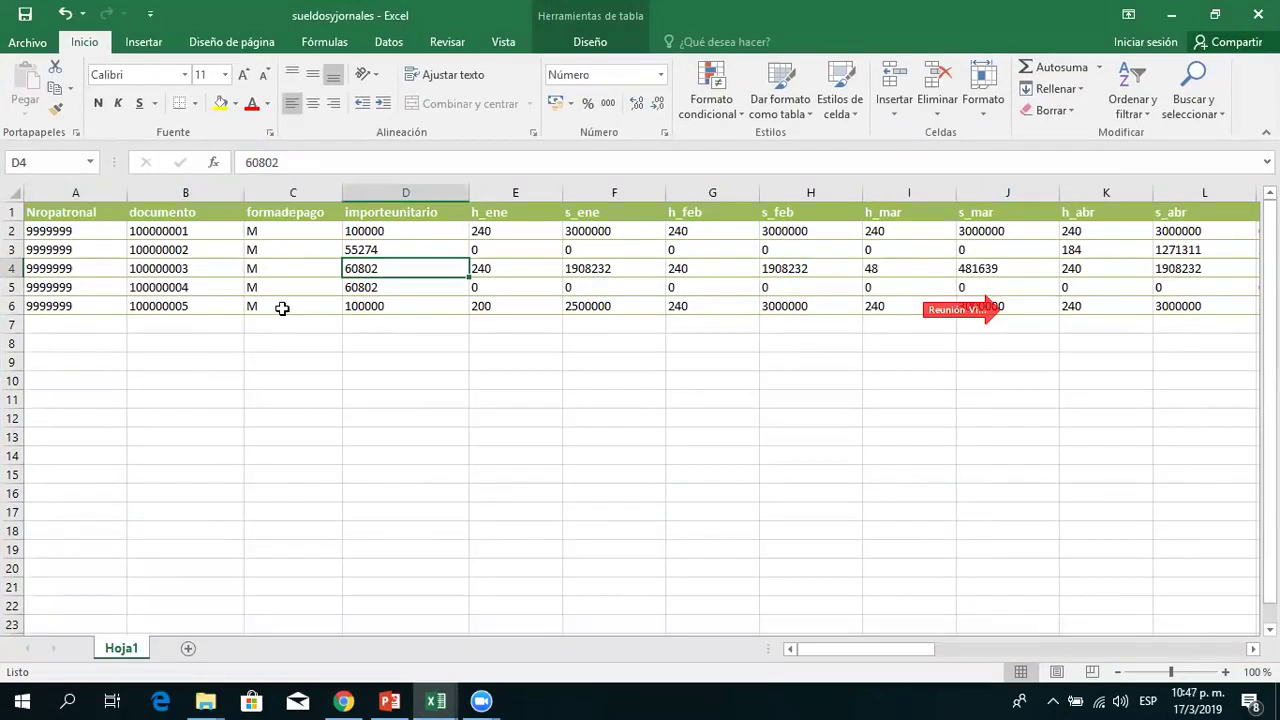
Examine the payment type, unit amount, January hours and January salary columns in the sueldosyjornales workbook
{"action": "left_click", "coordinate": [265, 241]}
{"action": "left_click", "coordinate": [275, 303], "text": "shift"}
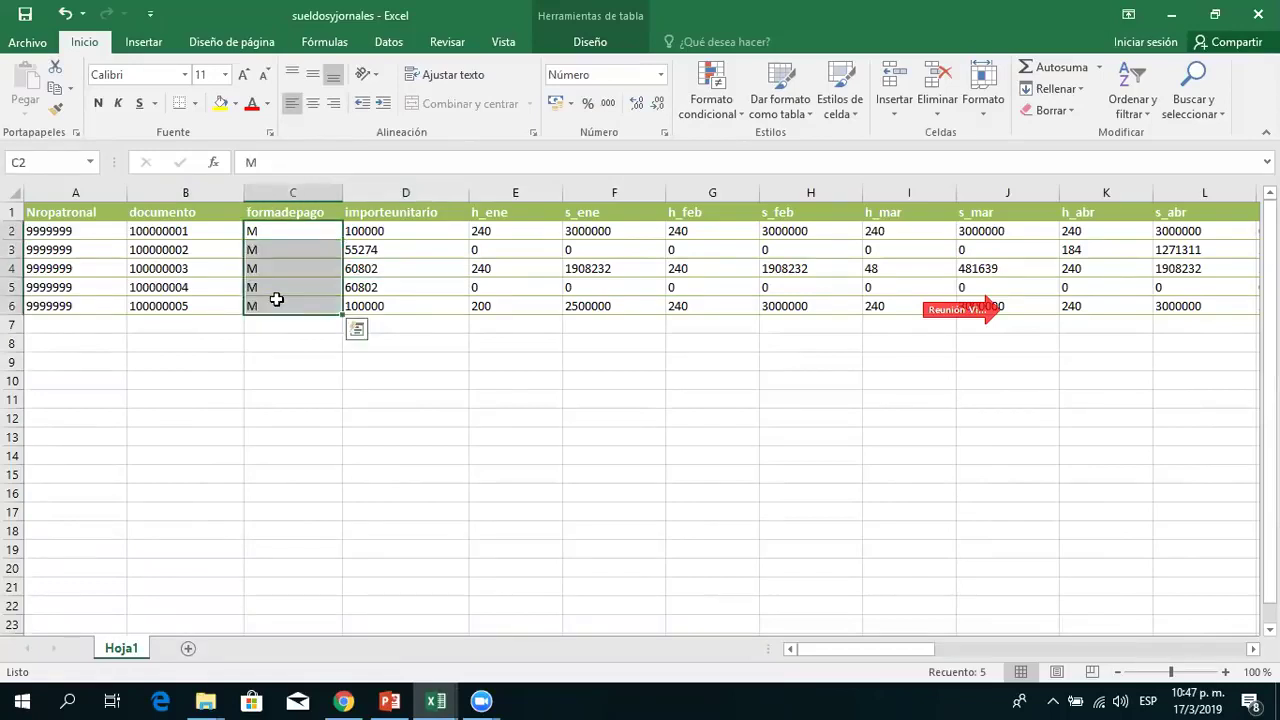
{"action": "left_click_drag", "start_coordinate": [402, 228], "coordinate": [385, 305]}
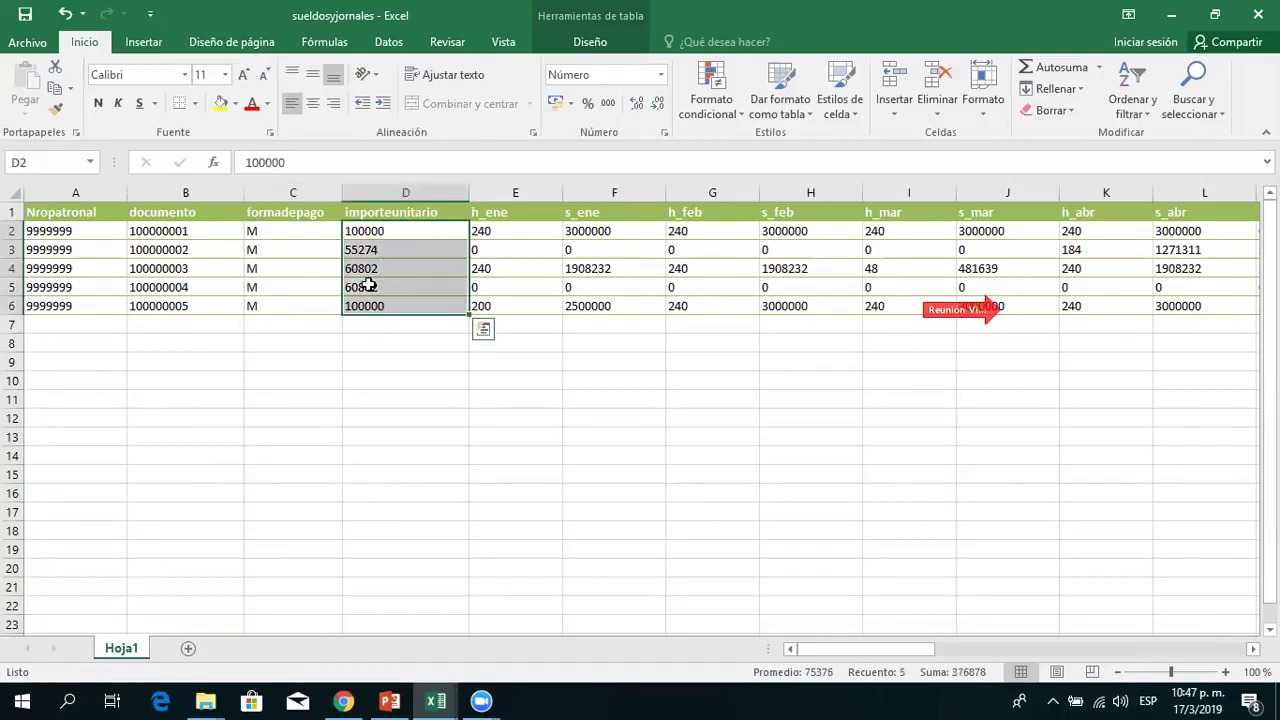
{"action": "left_click_drag", "start_coordinate": [505, 230], "coordinate": [569, 289]}
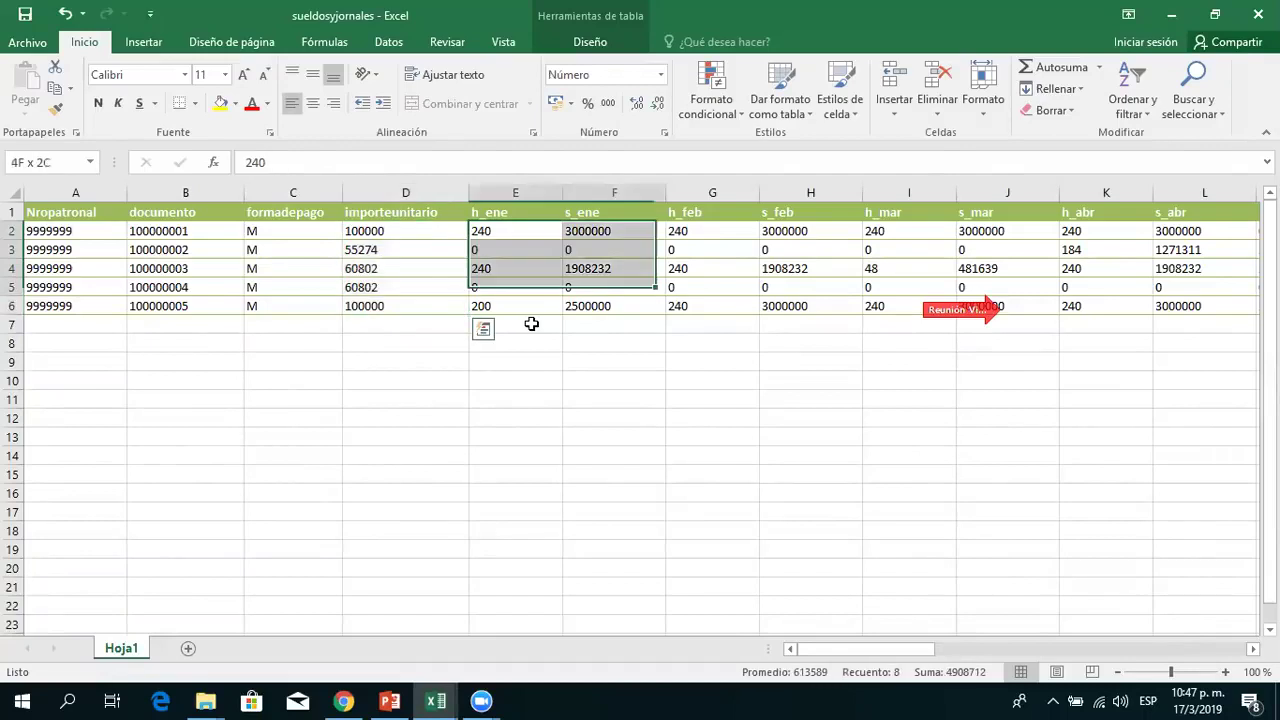
{"action": "left_click", "coordinate": [531, 324], "text": "shift"}
{"action": "left_click_drag", "start_coordinate": [593, 231], "coordinate": [590, 308]}
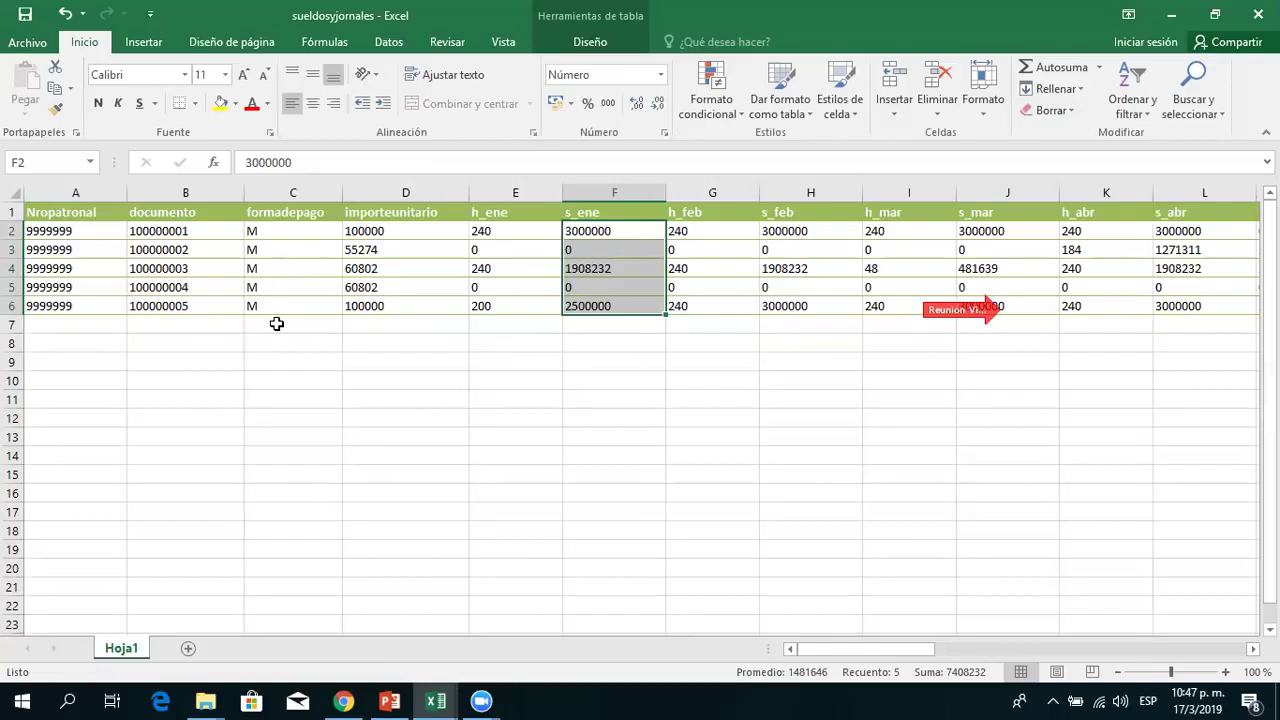
Switch to the REGOBPAT site in Chrome and log in to the system with the employer number and account password
{"action": "left_click", "coordinate": [343, 701]}
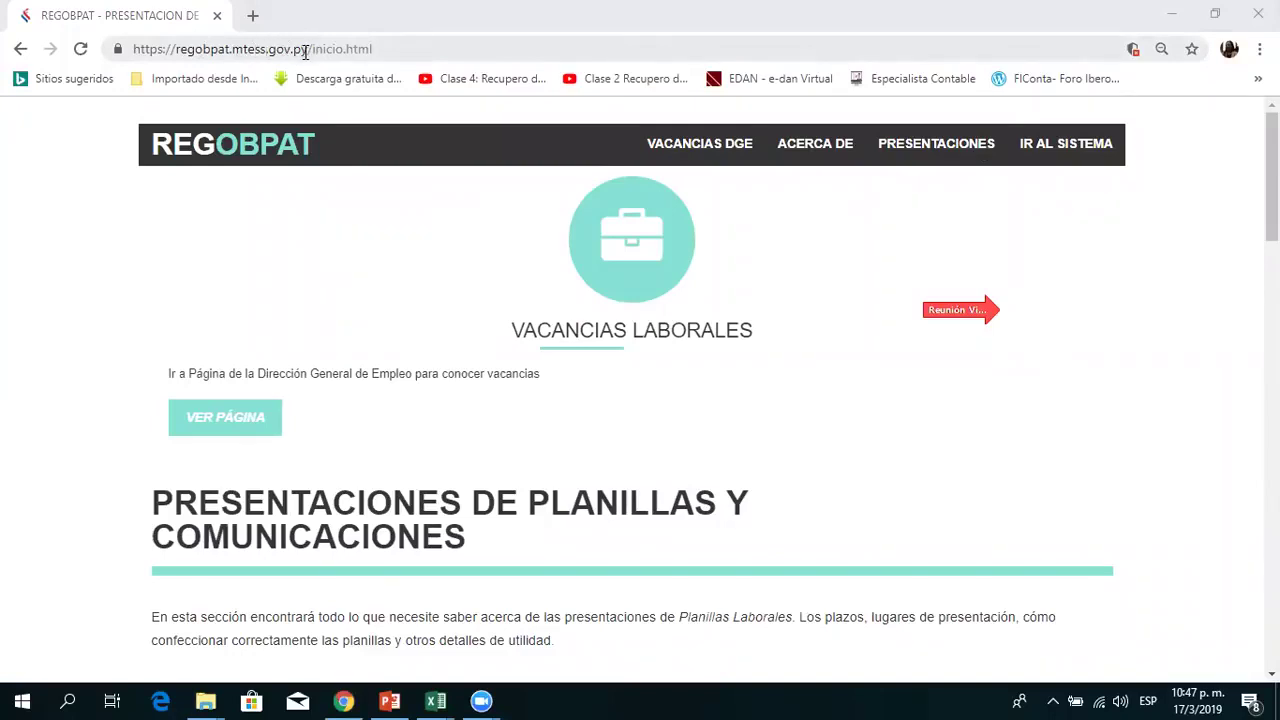
{"action": "left_click", "coordinate": [1049, 151]}
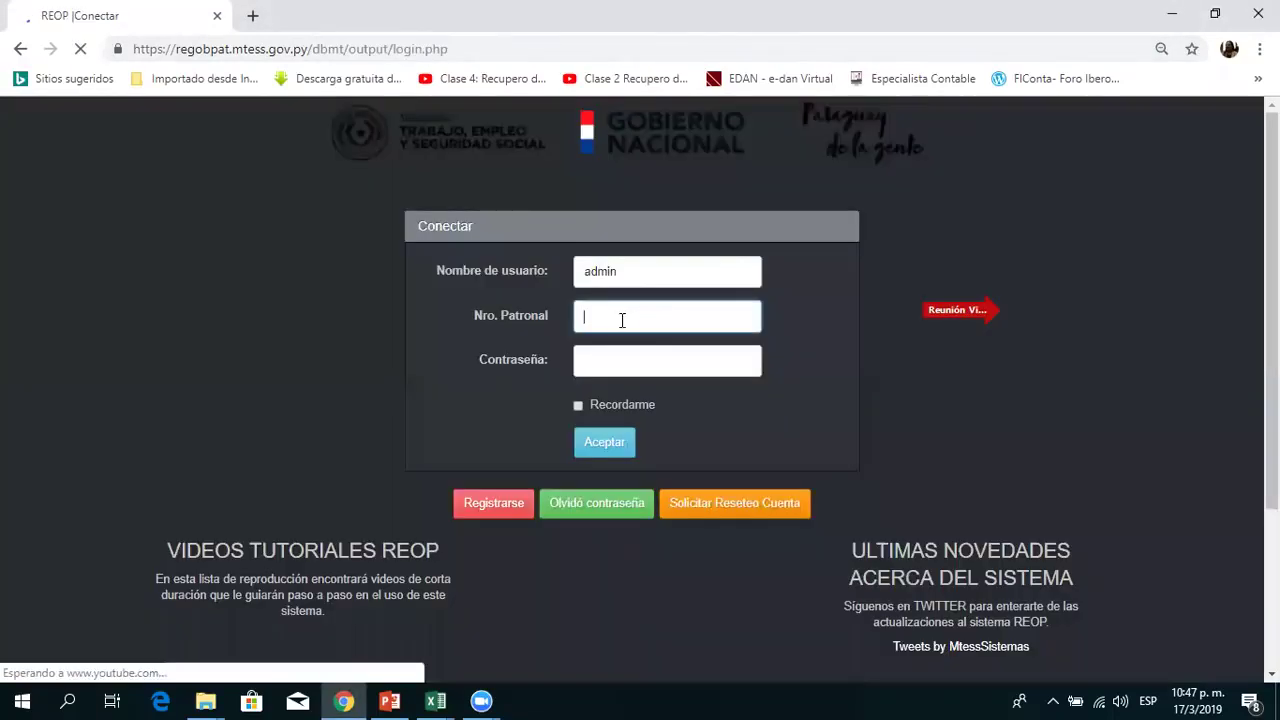
{"action": "left_click", "coordinate": [621, 320]}
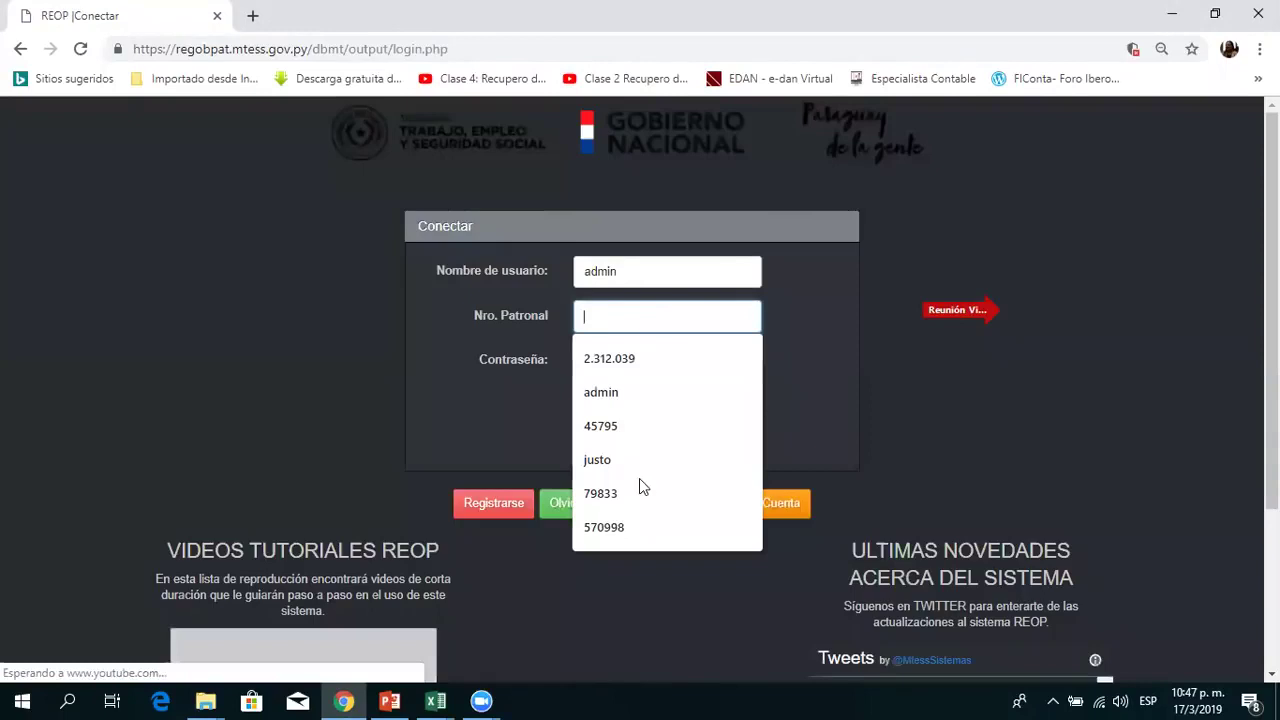
{"action": "left_click", "coordinate": [600, 493]}
{"action": "left_click", "coordinate": [710, 360]}
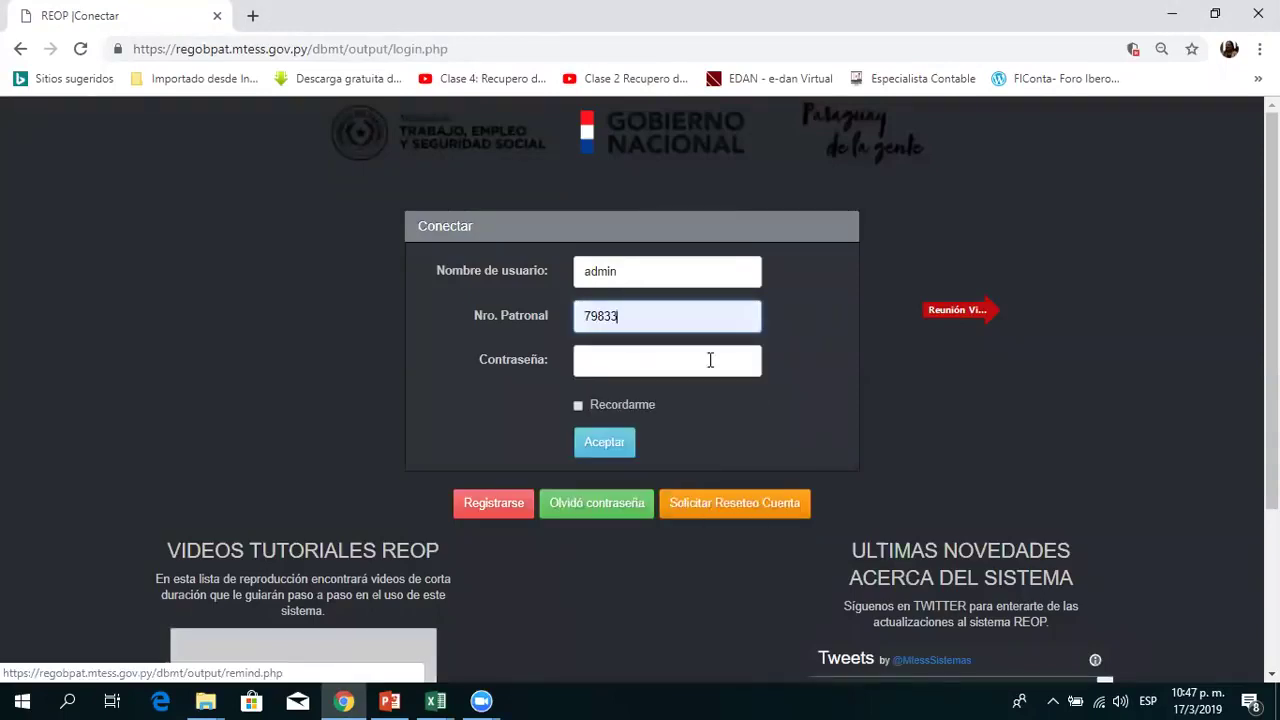
{"action": "type", "text": "•••••••••"}
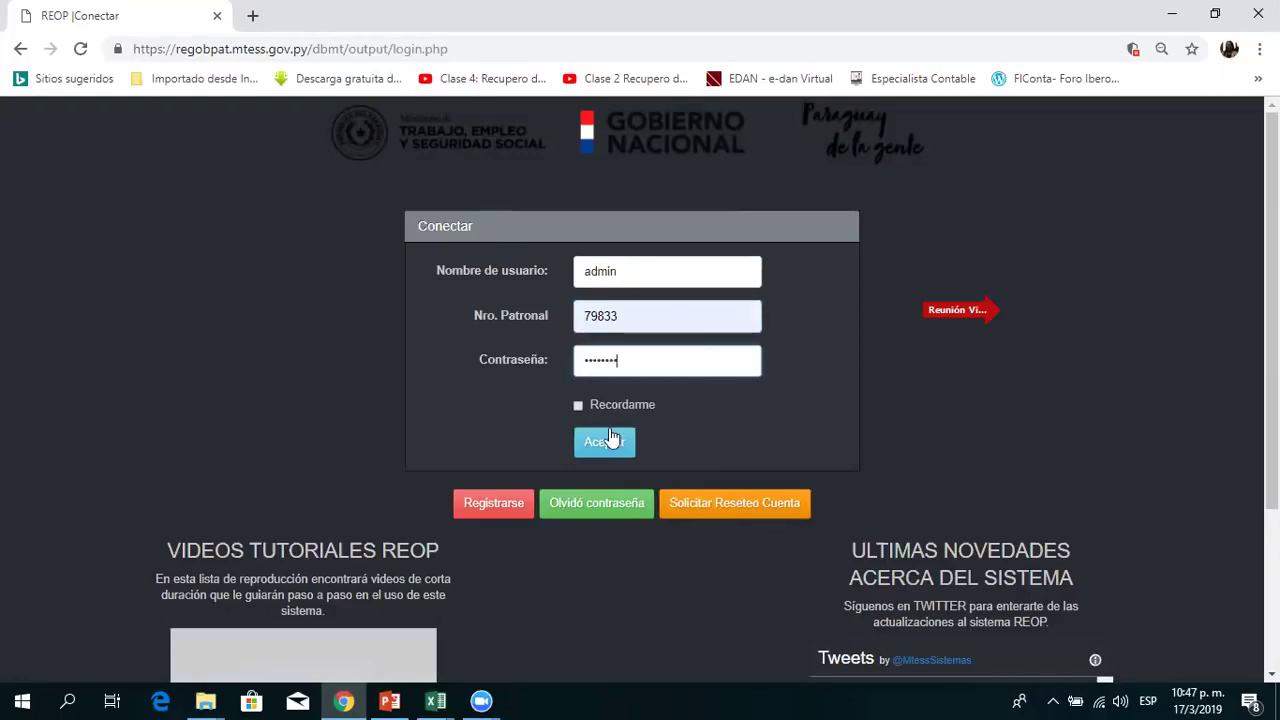
{"action": "left_click", "coordinate": [612, 447]}
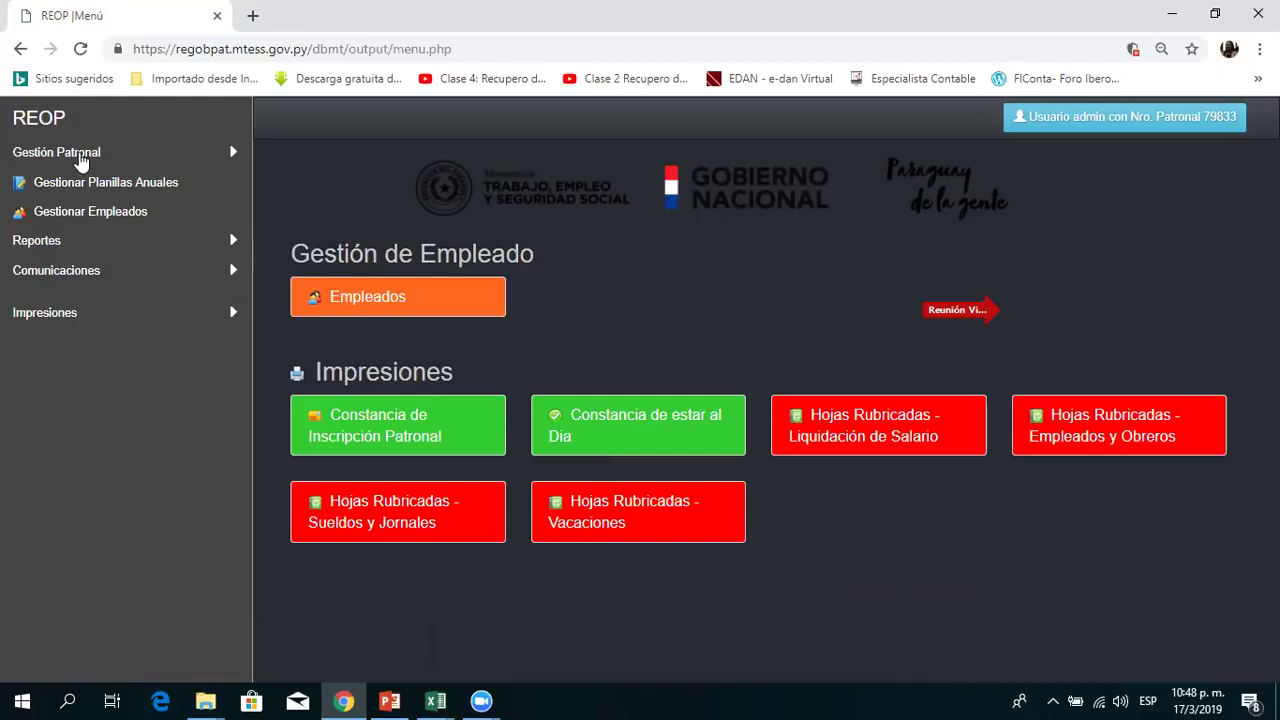
Go to the annual payroll sheet management and start importing the Planilla Empleados for period 2018
{"action": "left_click", "coordinate": [80, 158]}
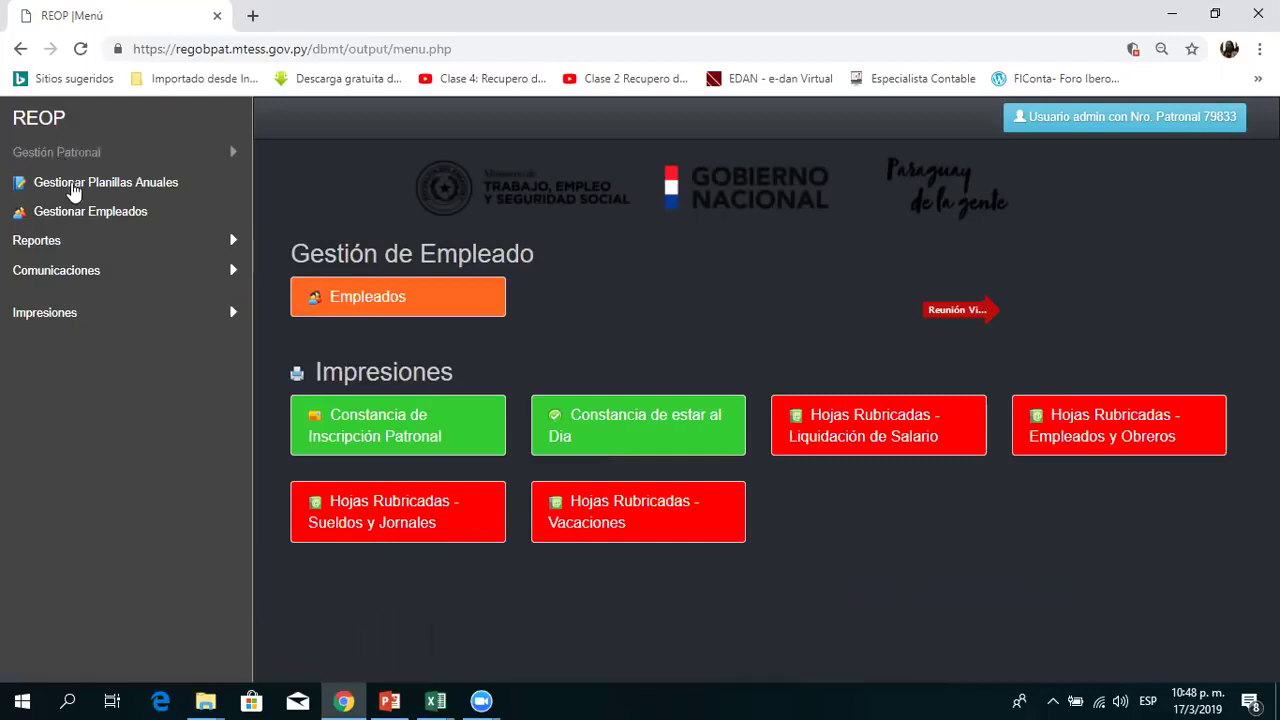
{"action": "left_click", "coordinate": [73, 191]}
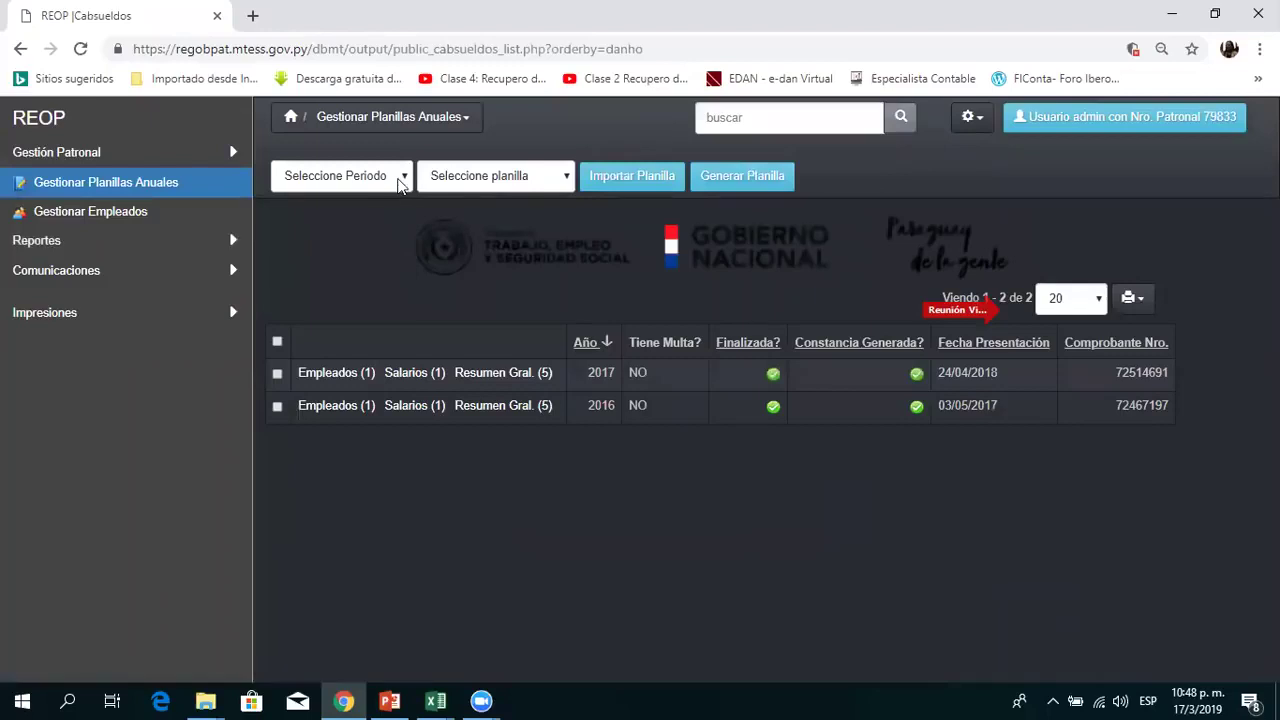
{"action": "left_click", "coordinate": [401, 184]}
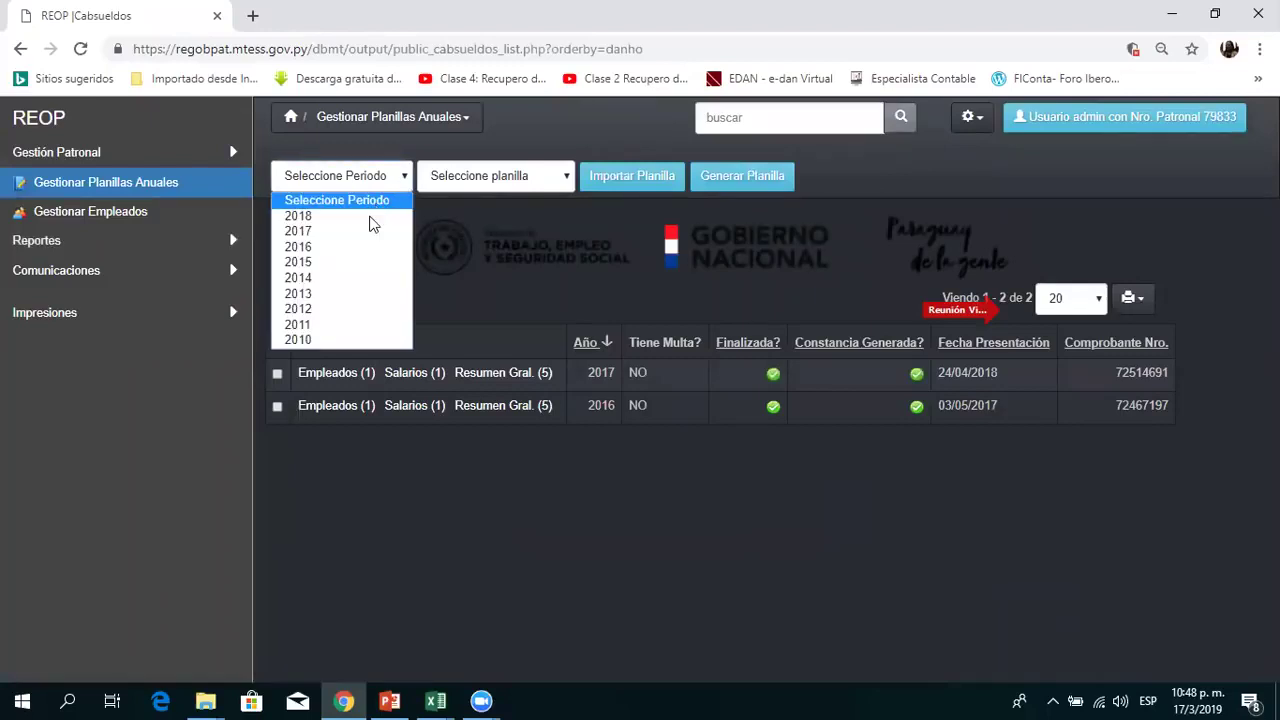
{"action": "left_click", "coordinate": [370, 217]}
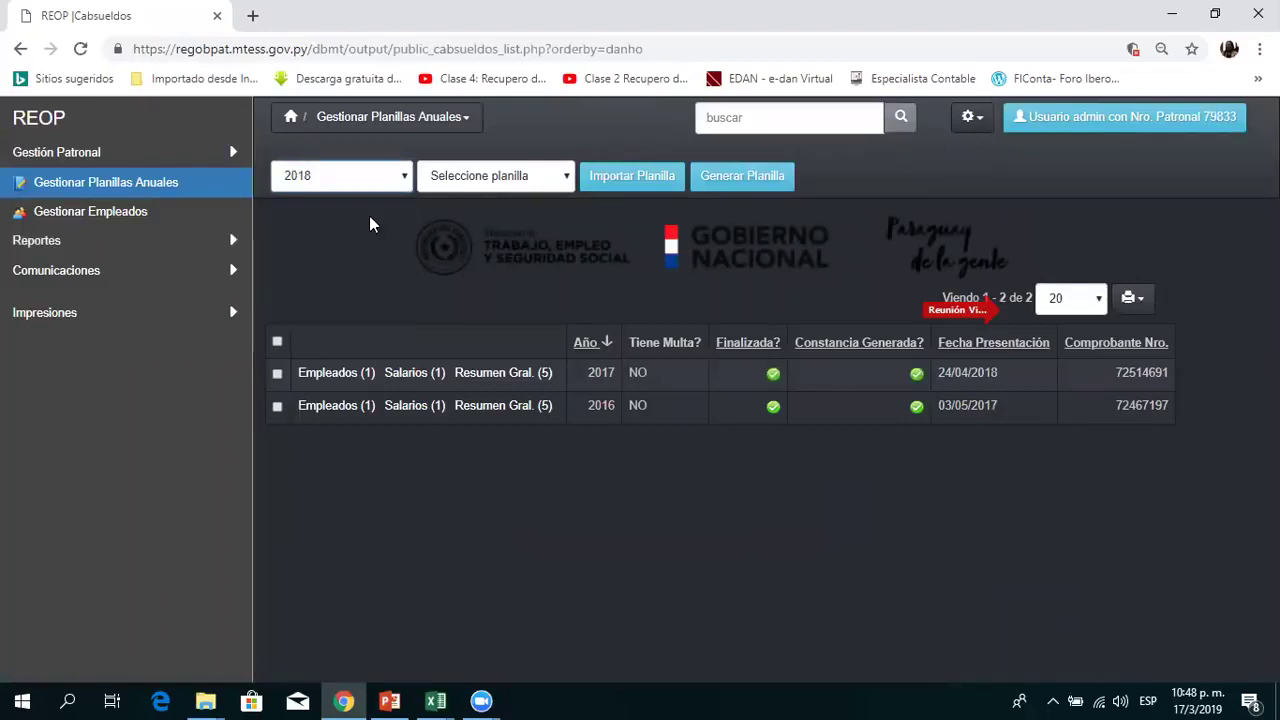
{"action": "left_click", "coordinate": [548, 182]}
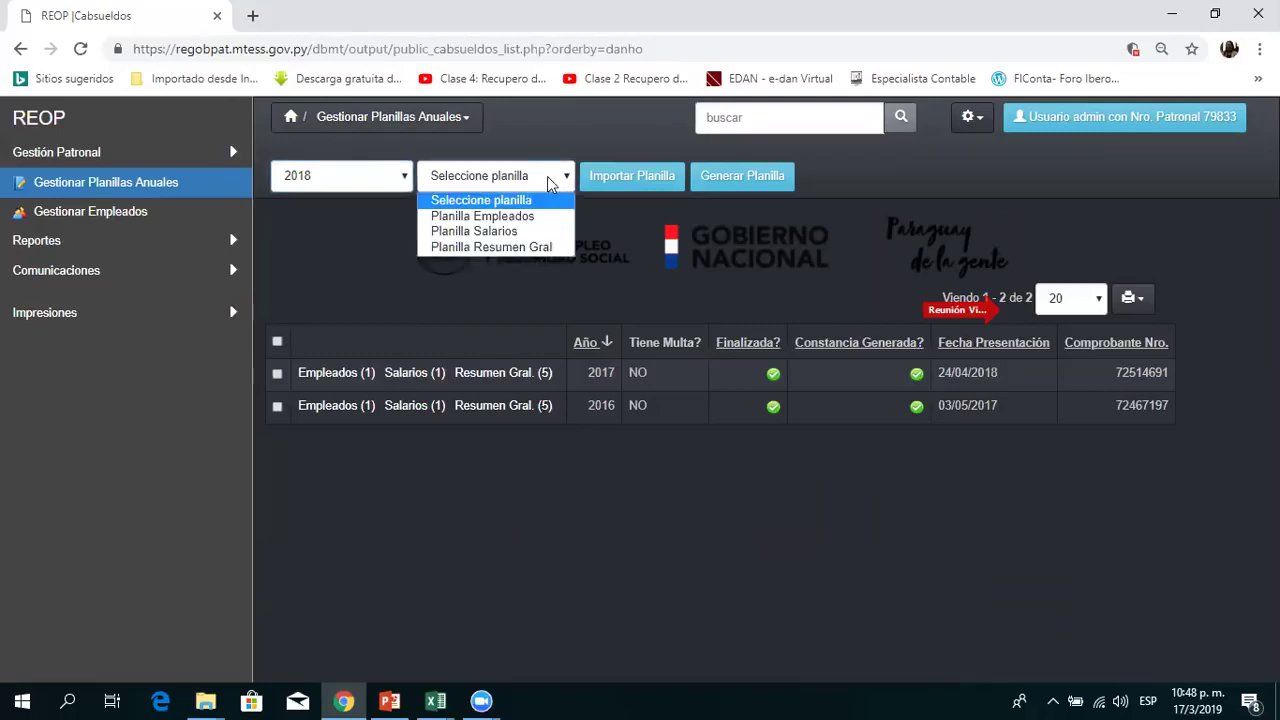
{"action": "left_click", "coordinate": [447, 222]}
{"action": "left_click", "coordinate": [614, 177]}
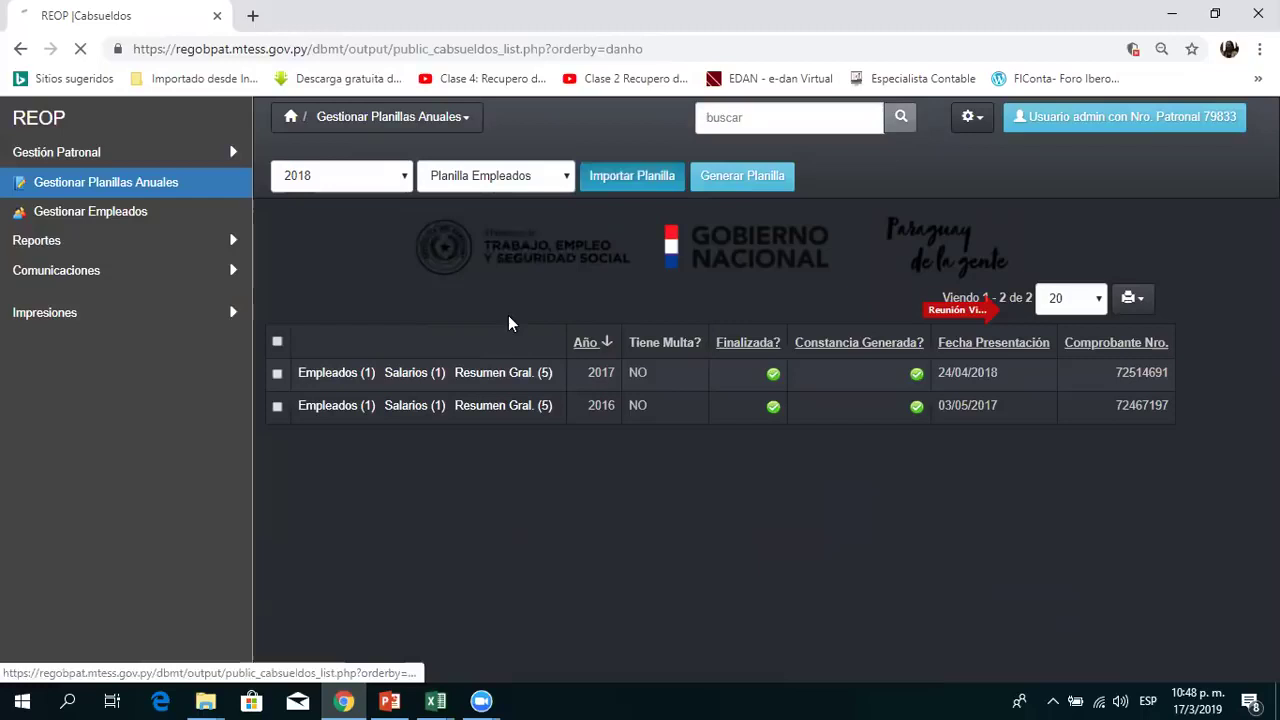
Load the empleadosyobreros file from the desktop folder modelos para versiones XLSX 2007 en adelante into the employee sheet import
{"action": "left_click", "coordinate": [451, 336]}
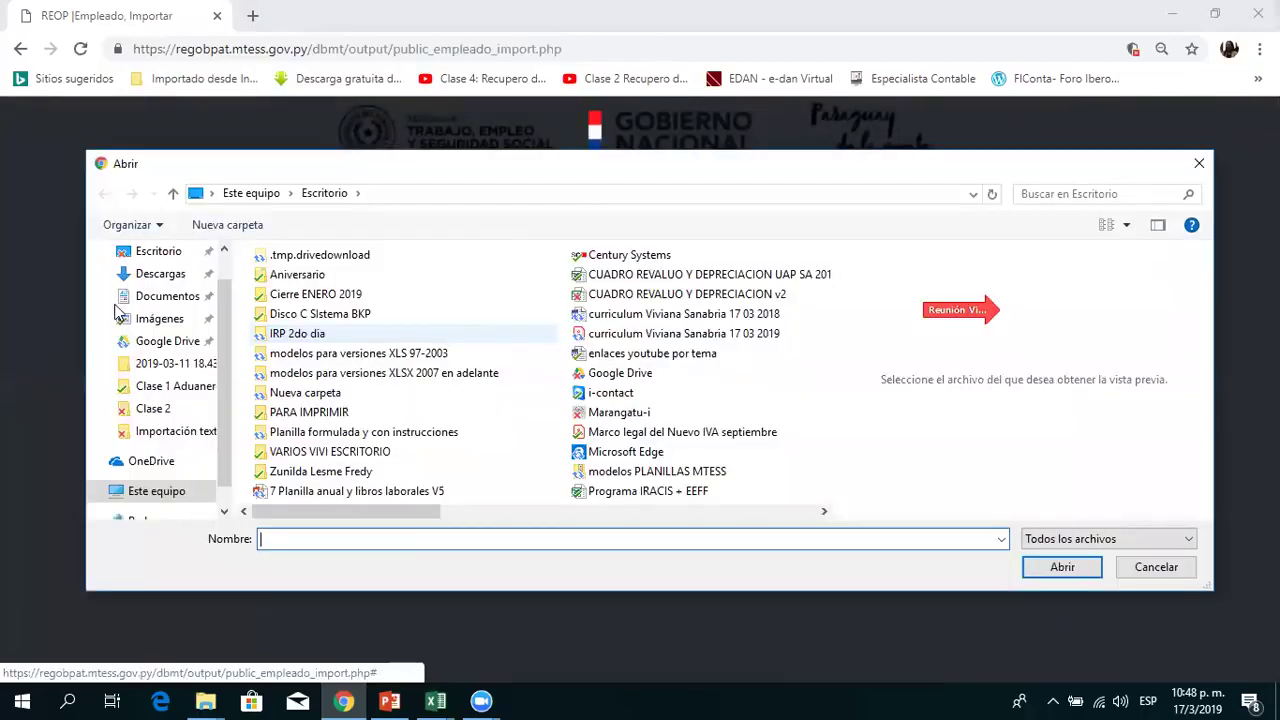
{"action": "left_click", "coordinate": [181, 257]}
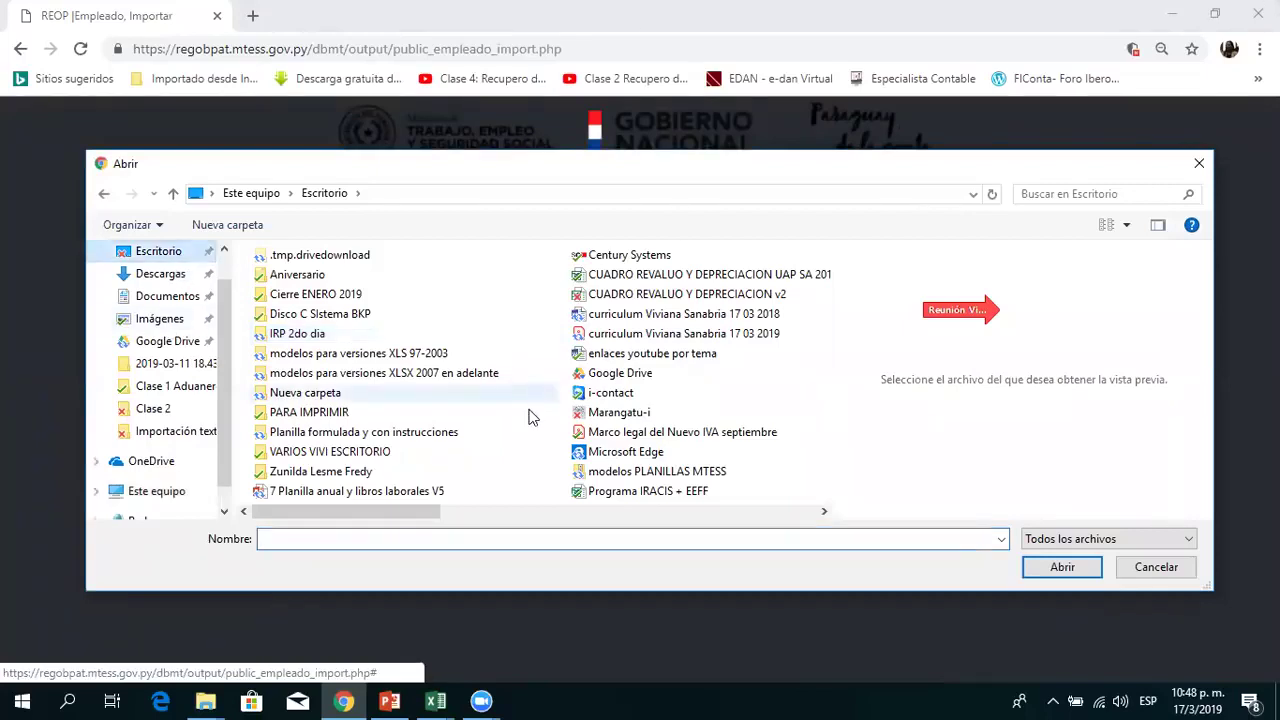
{"action": "left_click", "coordinate": [824, 512]}
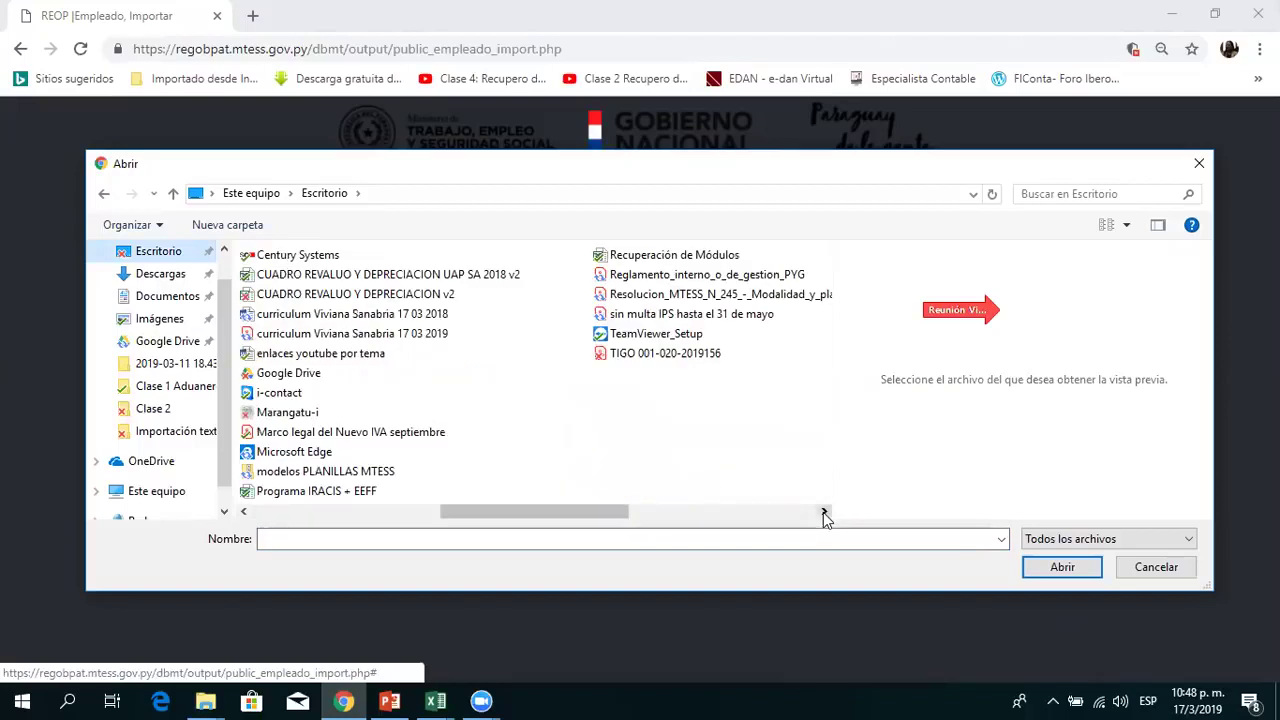
{"action": "left_click", "coordinate": [774, 512]}
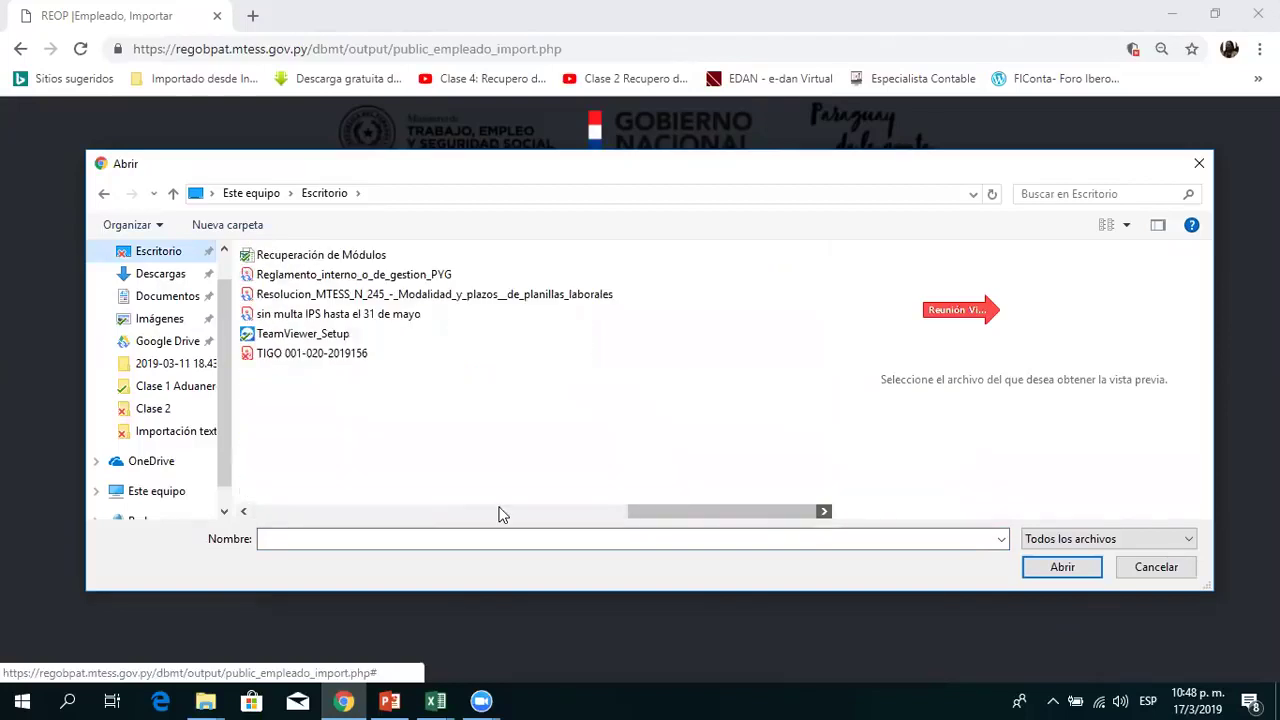
{"action": "left_click", "coordinate": [362, 511]}
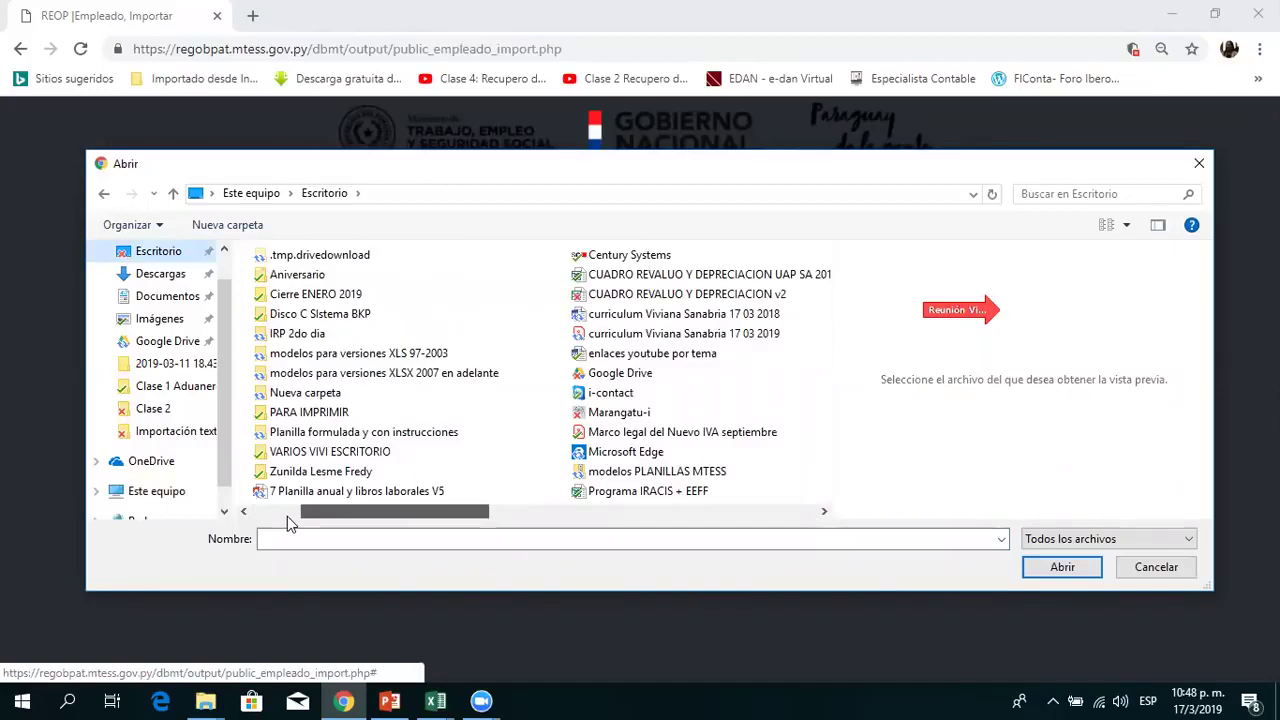
{"action": "key", "text": "Return"}
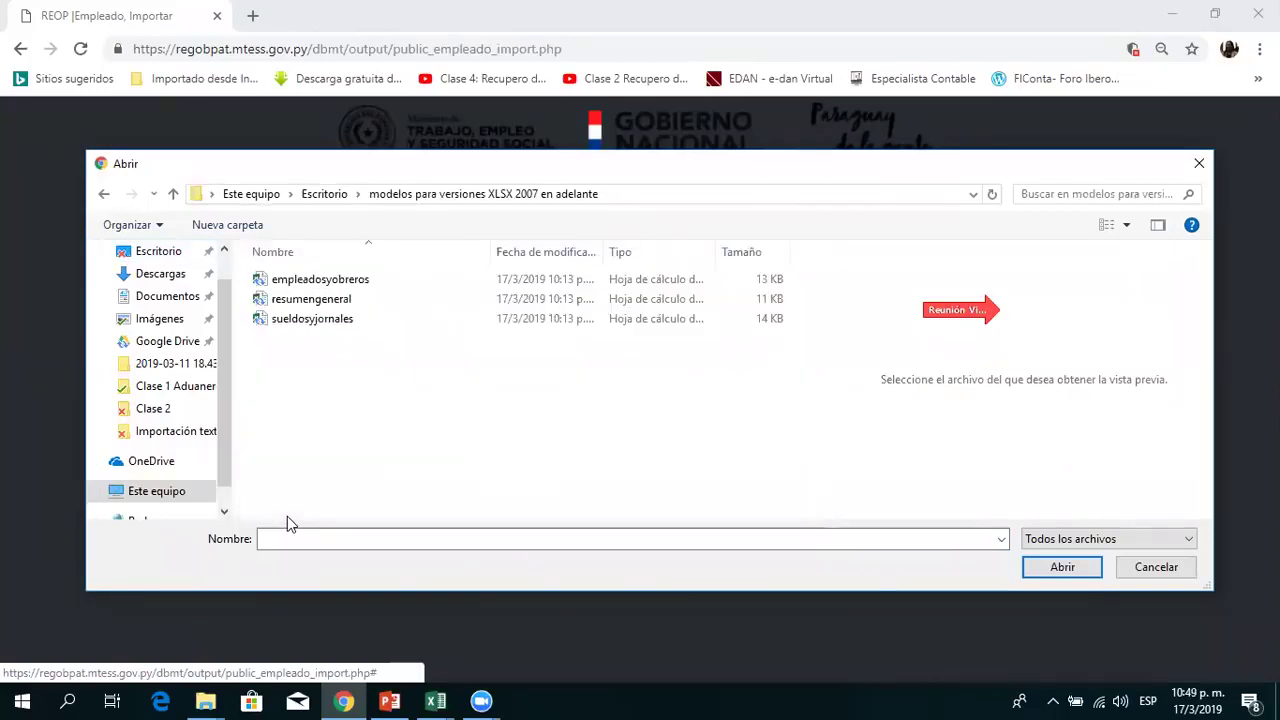
{"action": "left_click", "coordinate": [327, 284]}
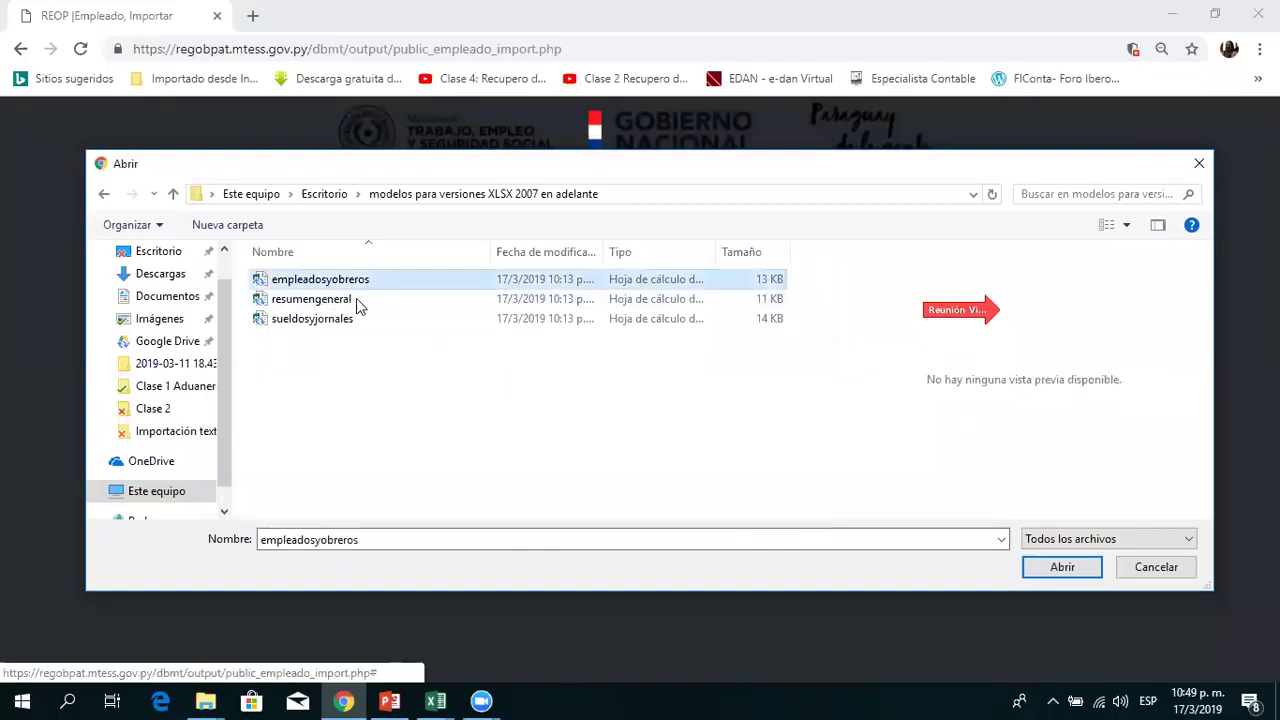
{"action": "left_click", "coordinate": [1065, 567]}
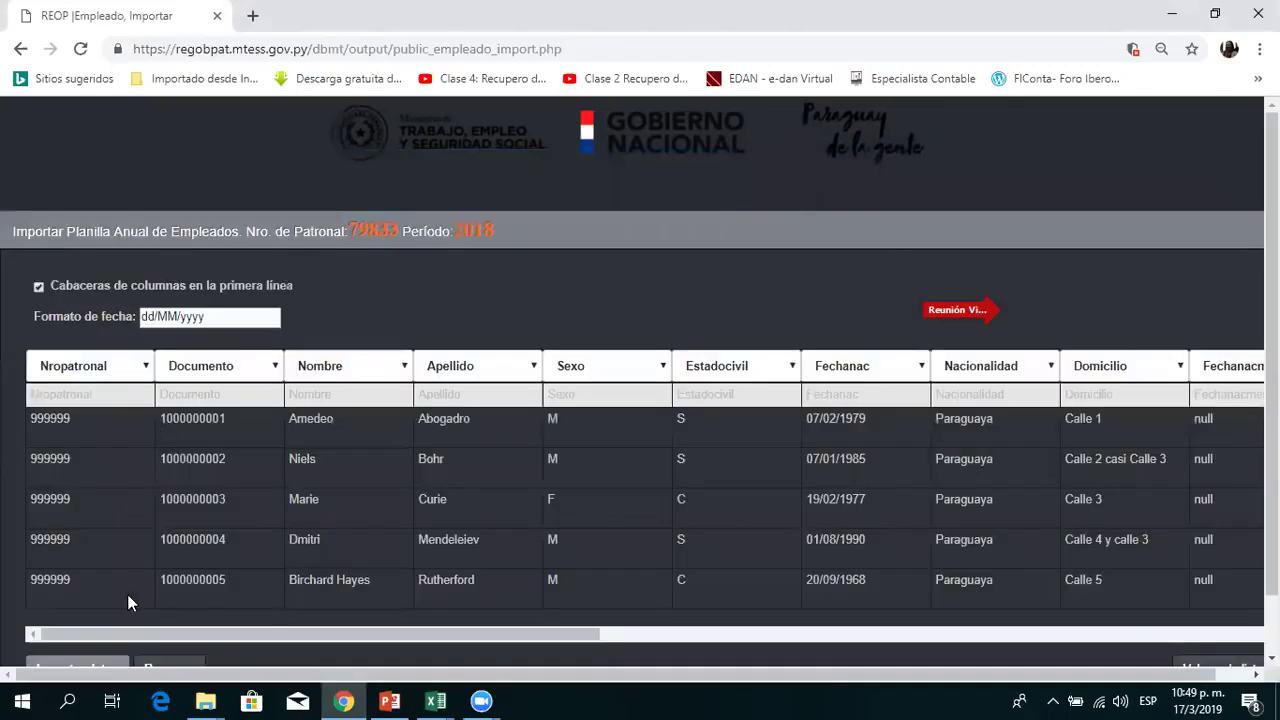
Check the employee import preview columns through Estado and go back to the file selection without importing
{"action": "left_click_drag", "start_coordinate": [115, 641], "coordinate": [440, 630]}
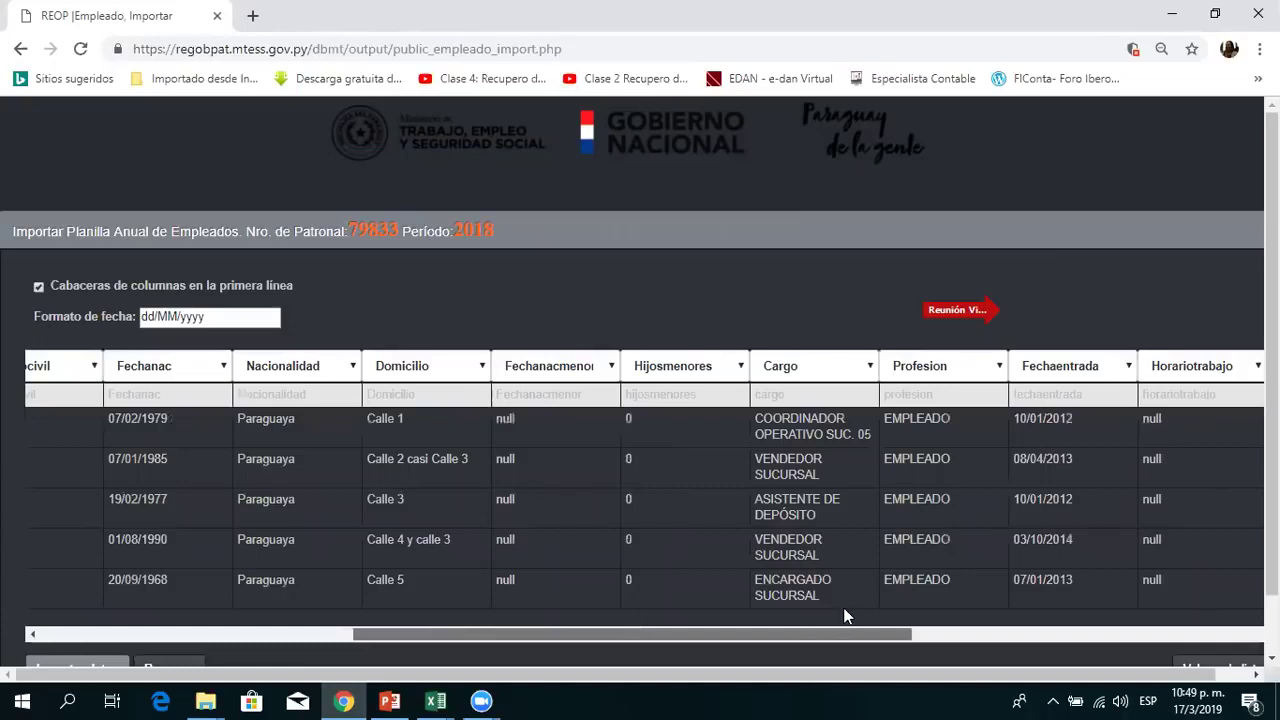
{"action": "scroll", "coordinate": [843, 614], "scroll_direction": "right", "scroll_amount": 8}
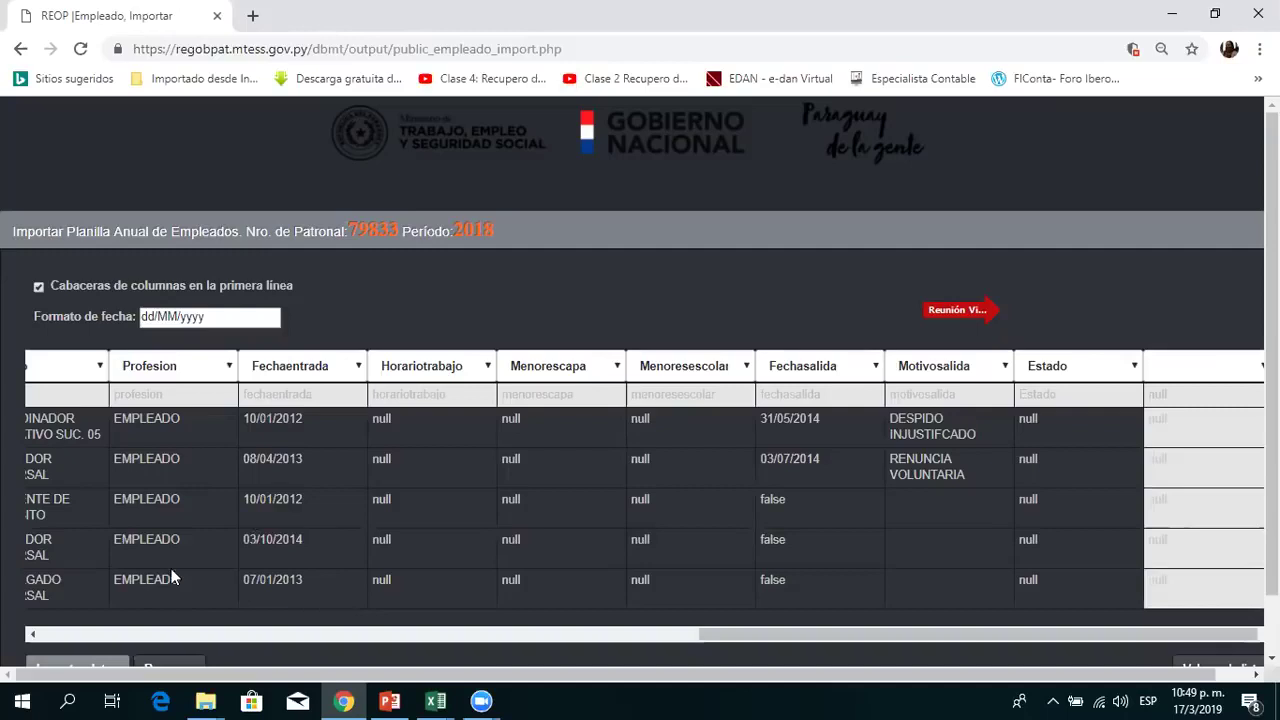
{"action": "scroll", "coordinate": [171, 568], "scroll_direction": "down", "scroll_amount": 1}
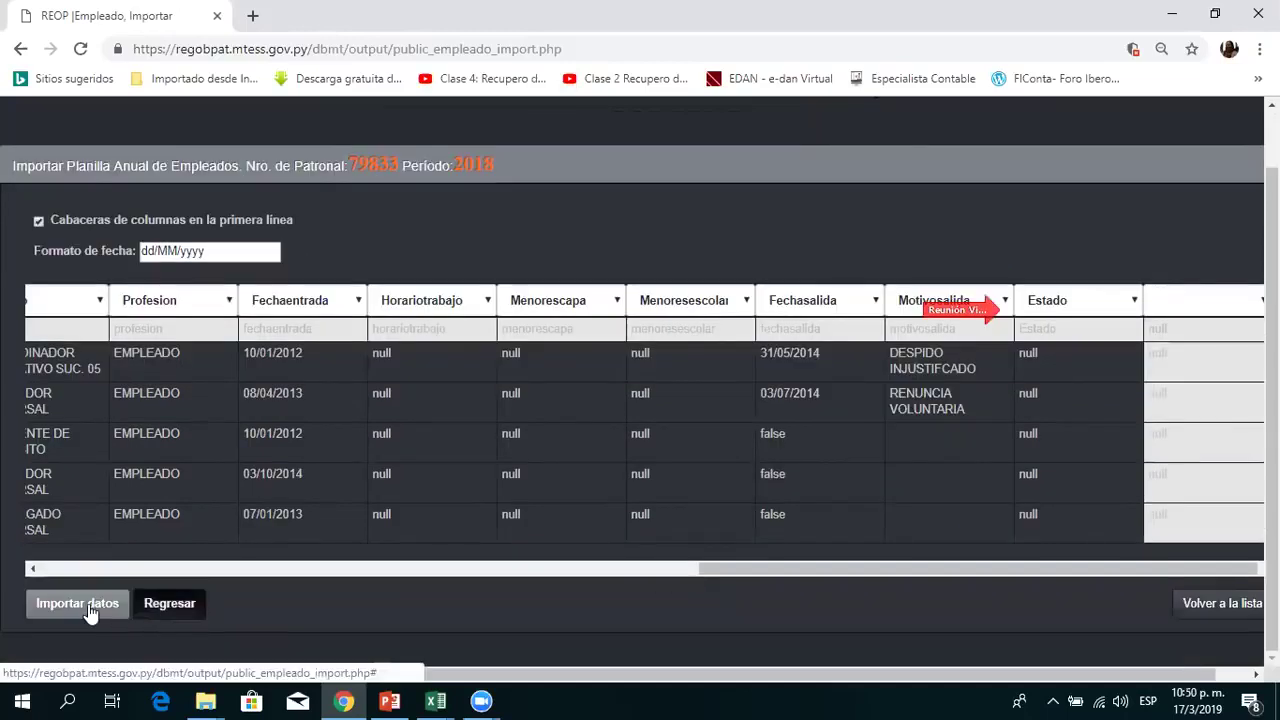
{"action": "left_click", "coordinate": [162, 612]}
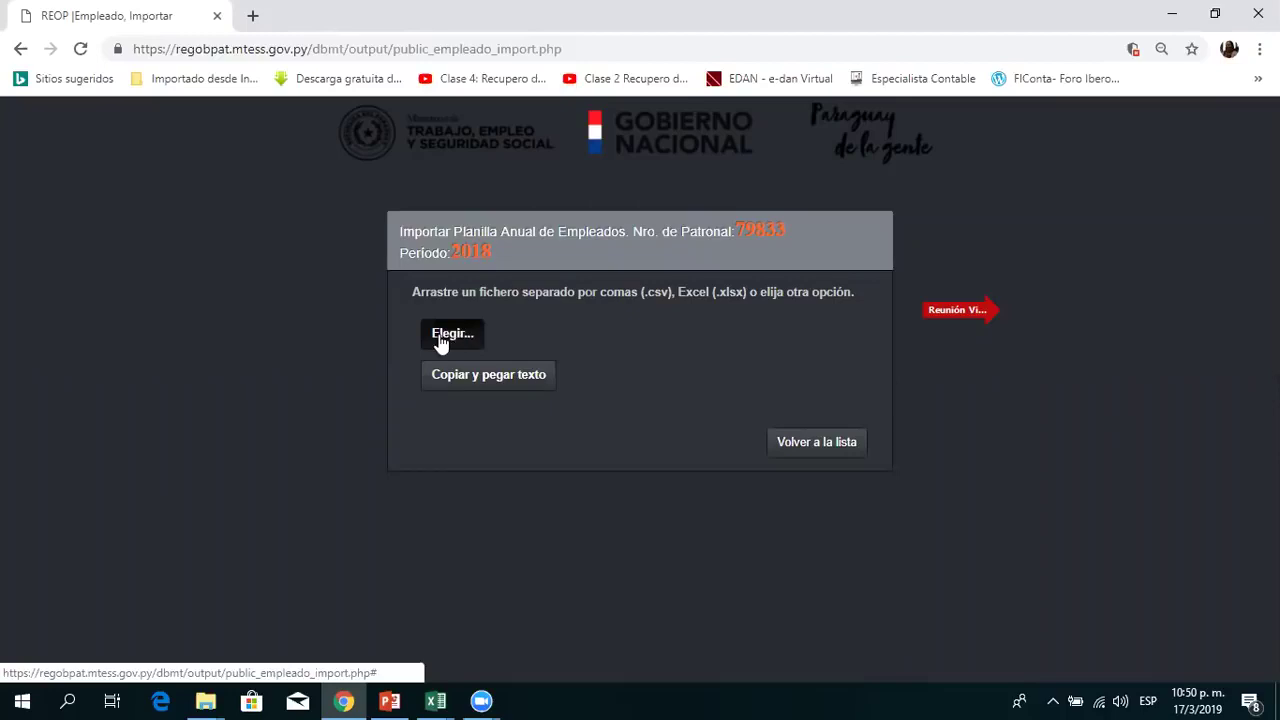
{"action": "left_click", "coordinate": [439, 334]}
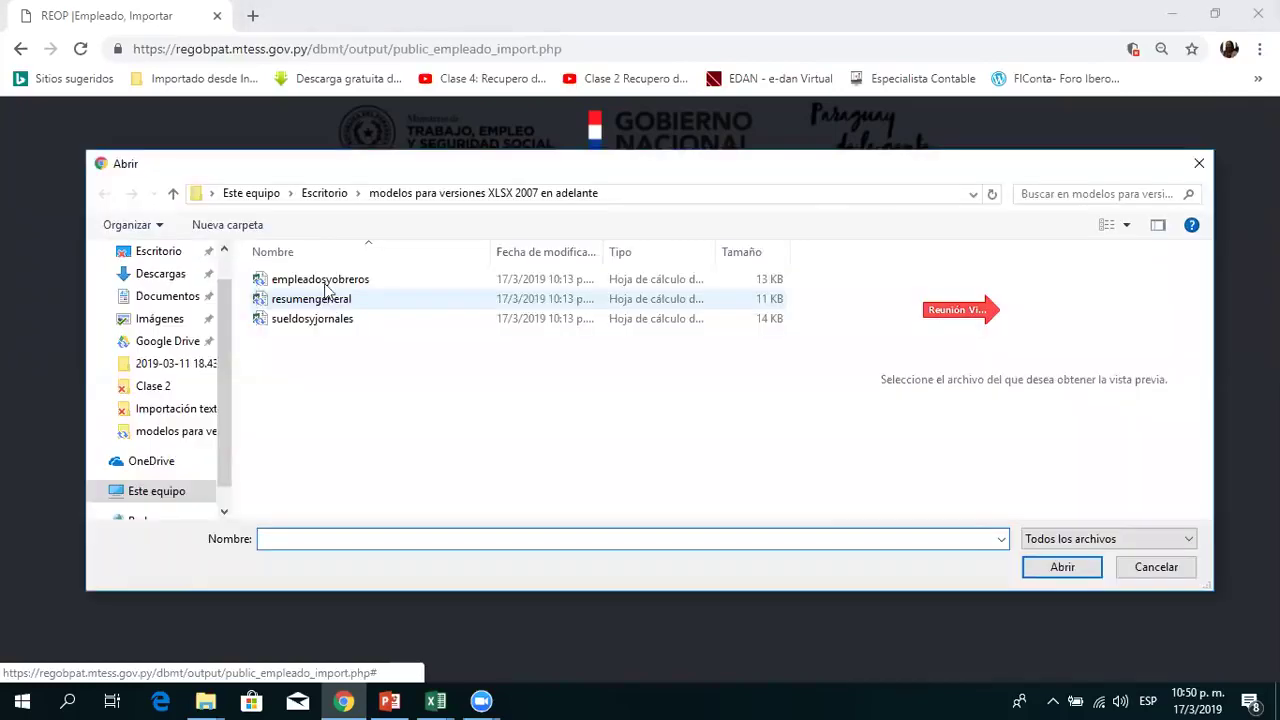
{"action": "left_click", "coordinate": [326, 300]}
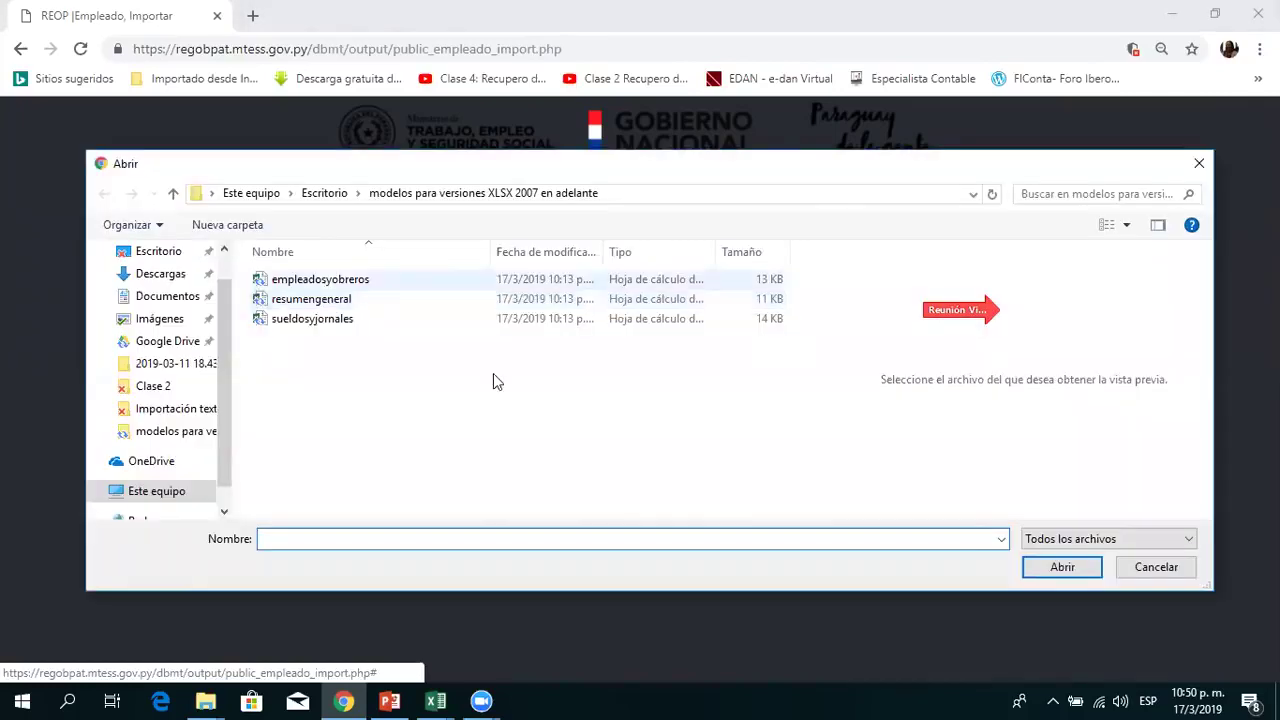
{"action": "left_click", "coordinate": [1064, 572]}
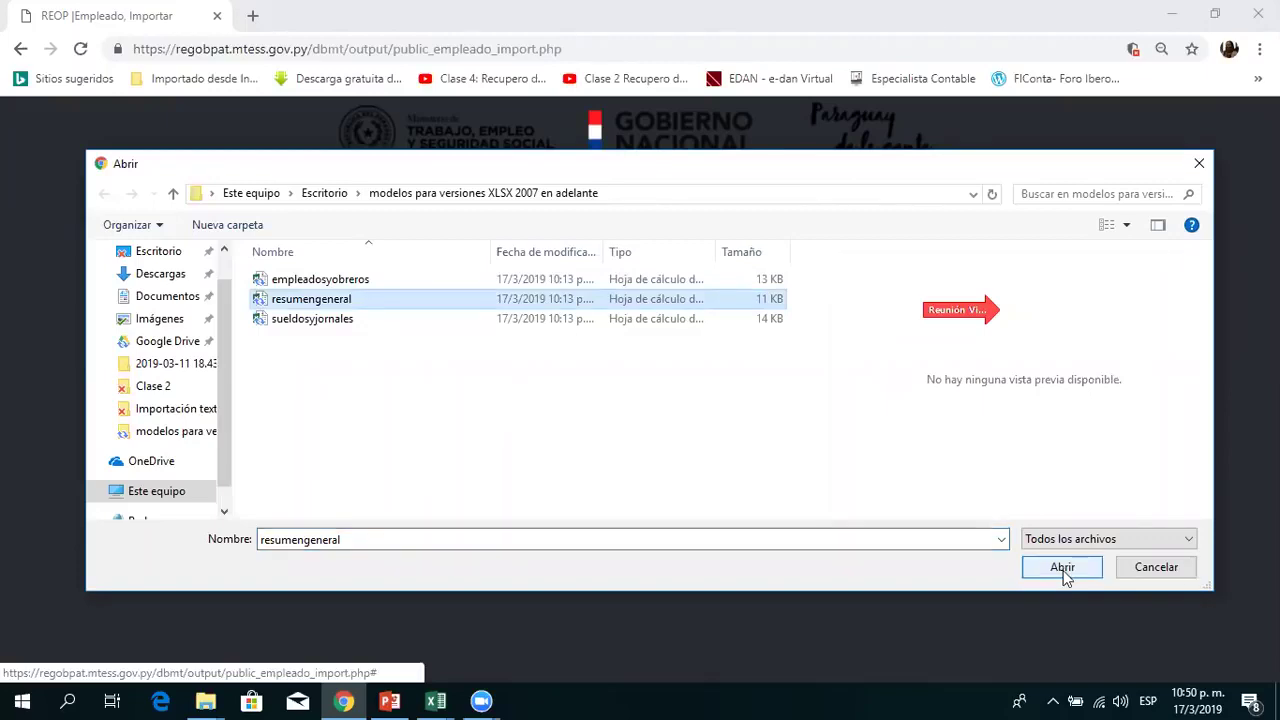
{"action": "left_click", "coordinate": [1200, 164]}
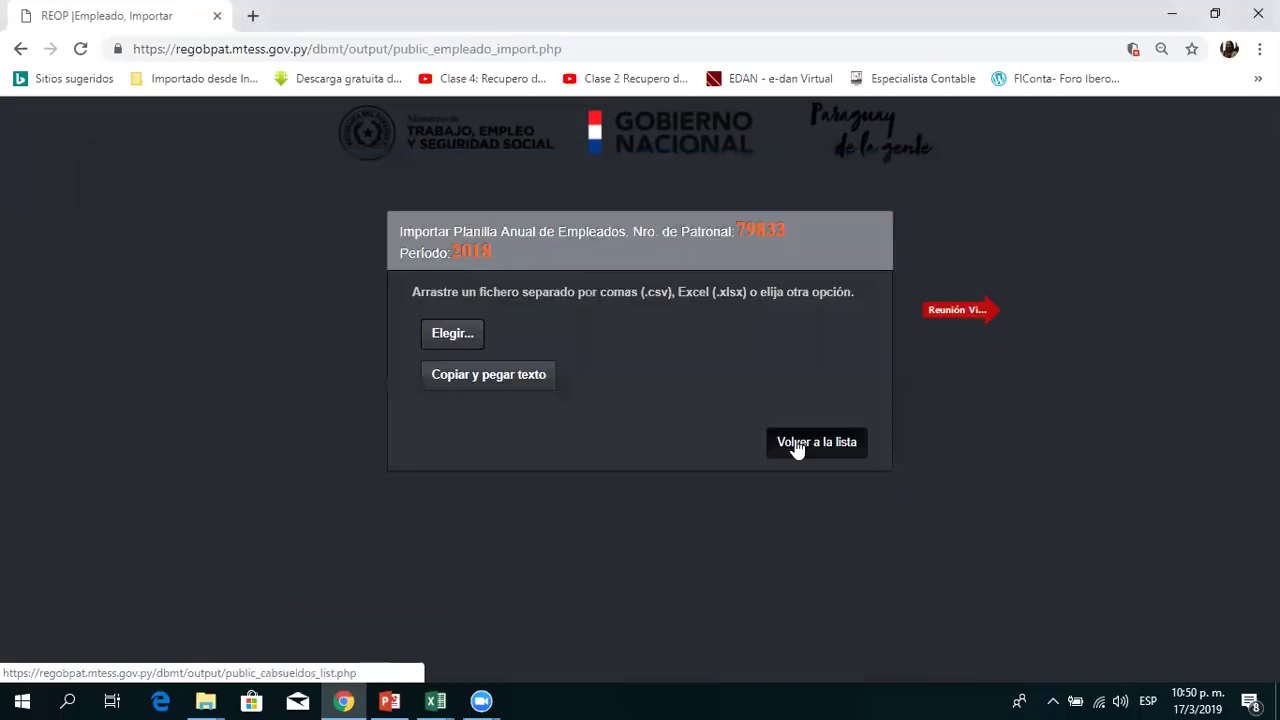
Return to the sheet list, start the Planilla Salarios import for period 2018 and load the sueldosyjornales file
{"action": "left_click", "coordinate": [797, 446]}
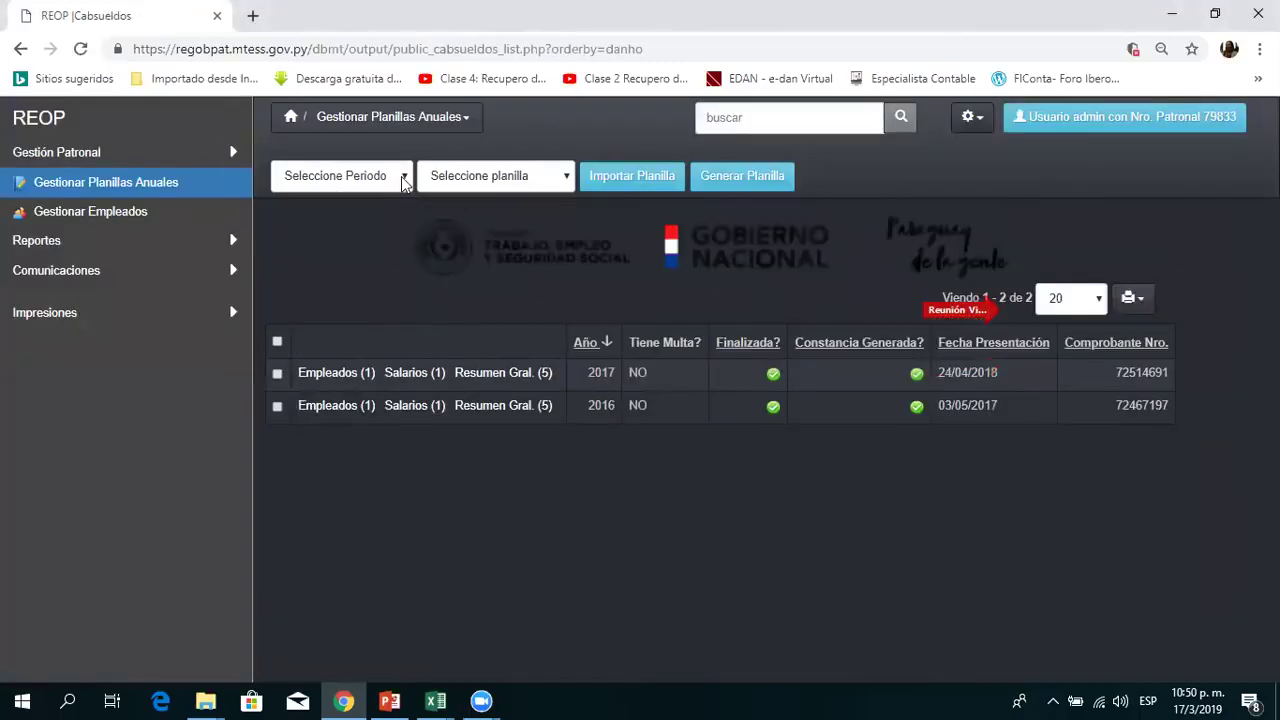
{"action": "left_click", "coordinate": [403, 180]}
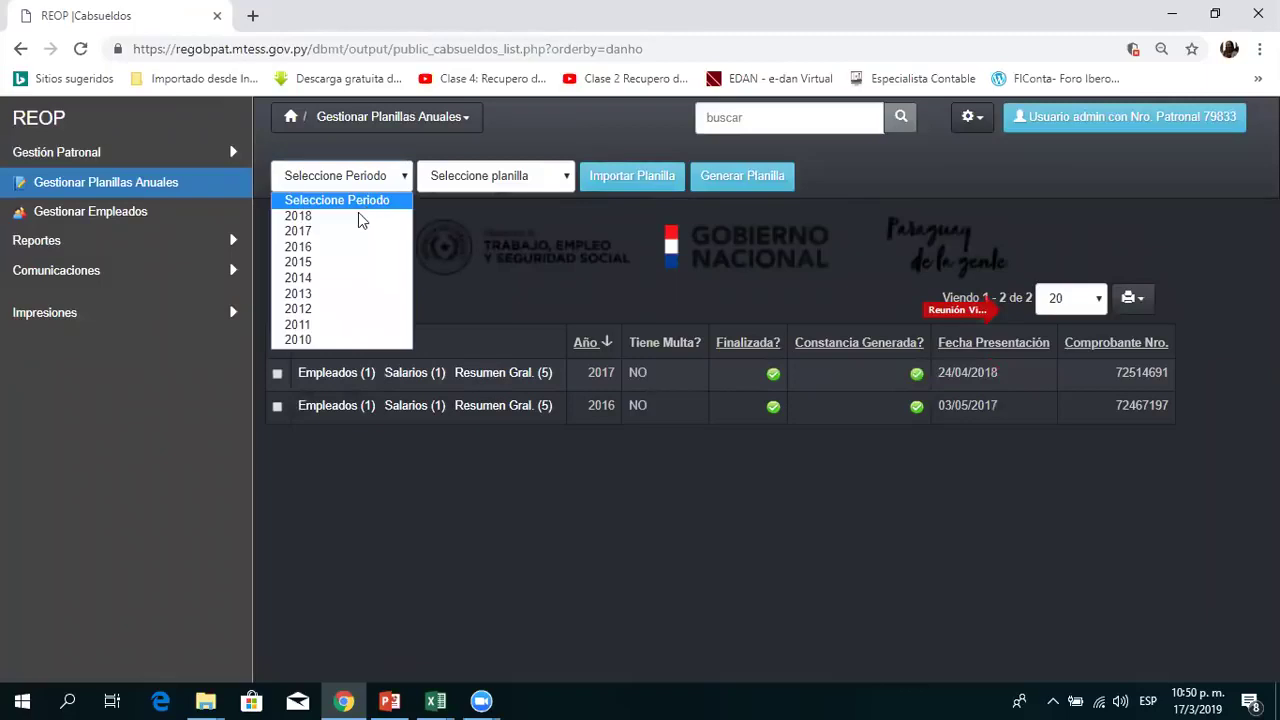
{"action": "left_click", "coordinate": [361, 216]}
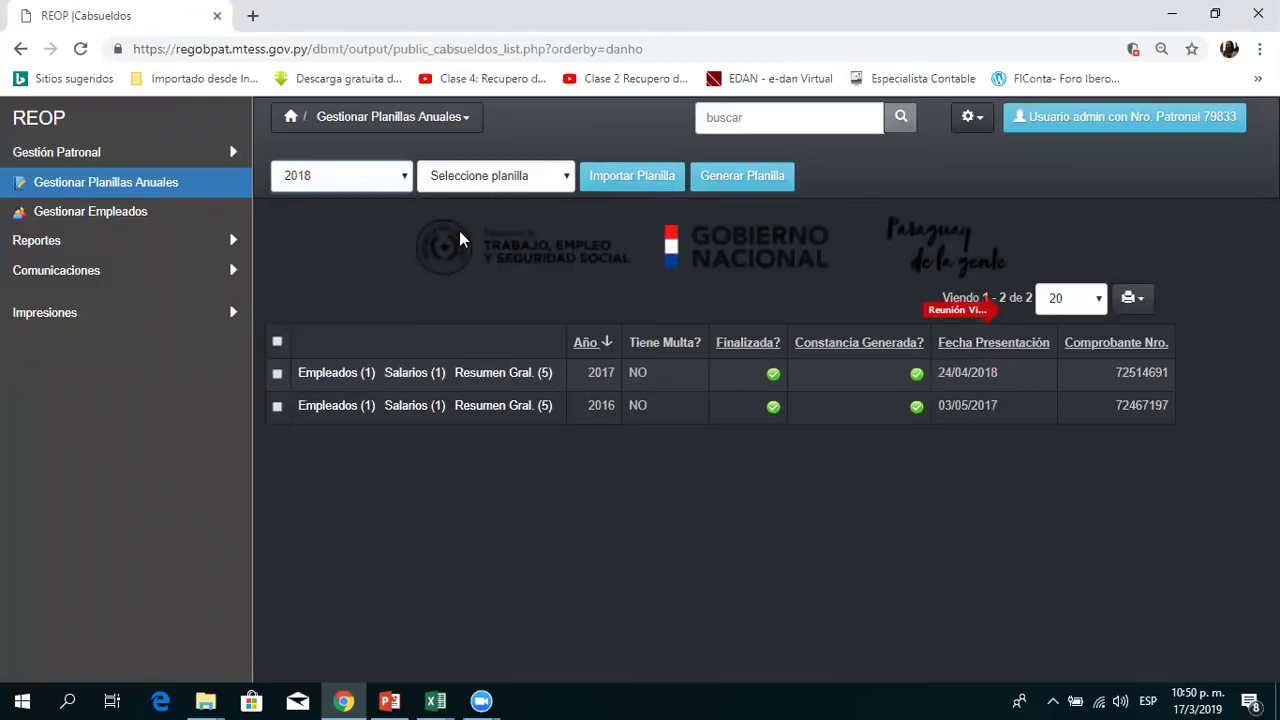
{"action": "left_click", "coordinate": [462, 178]}
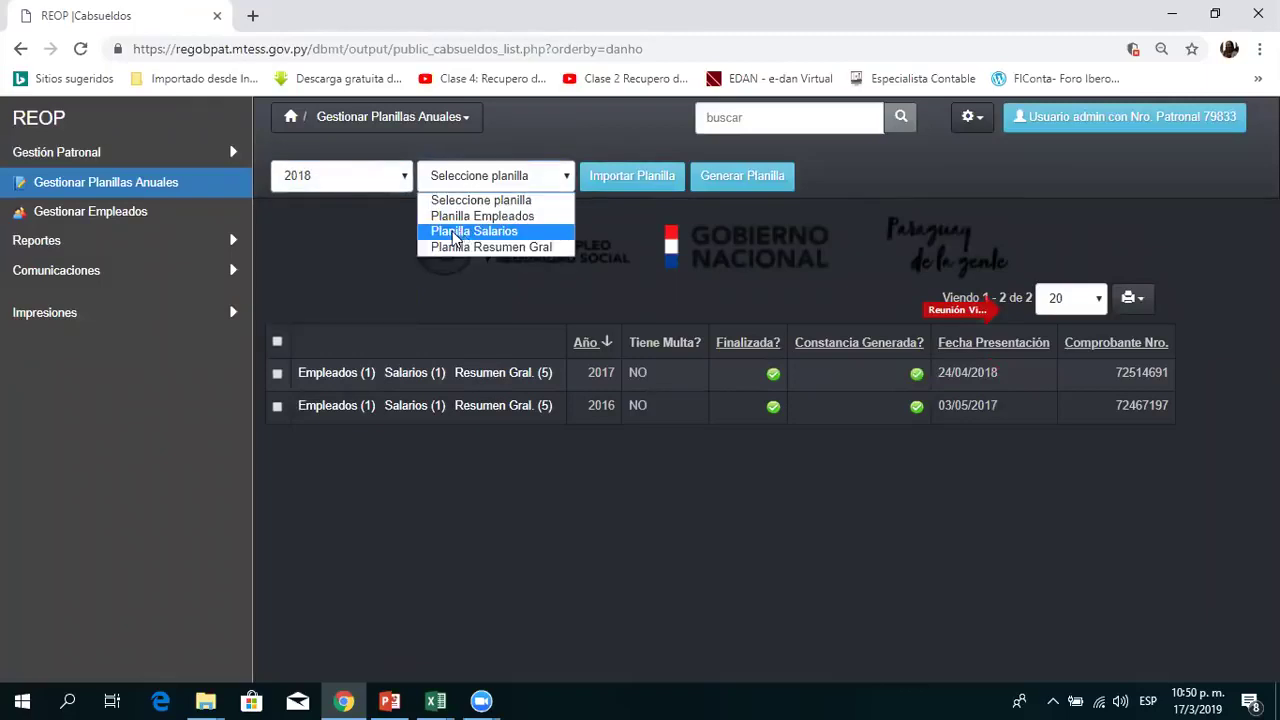
{"action": "left_click", "coordinate": [456, 237]}
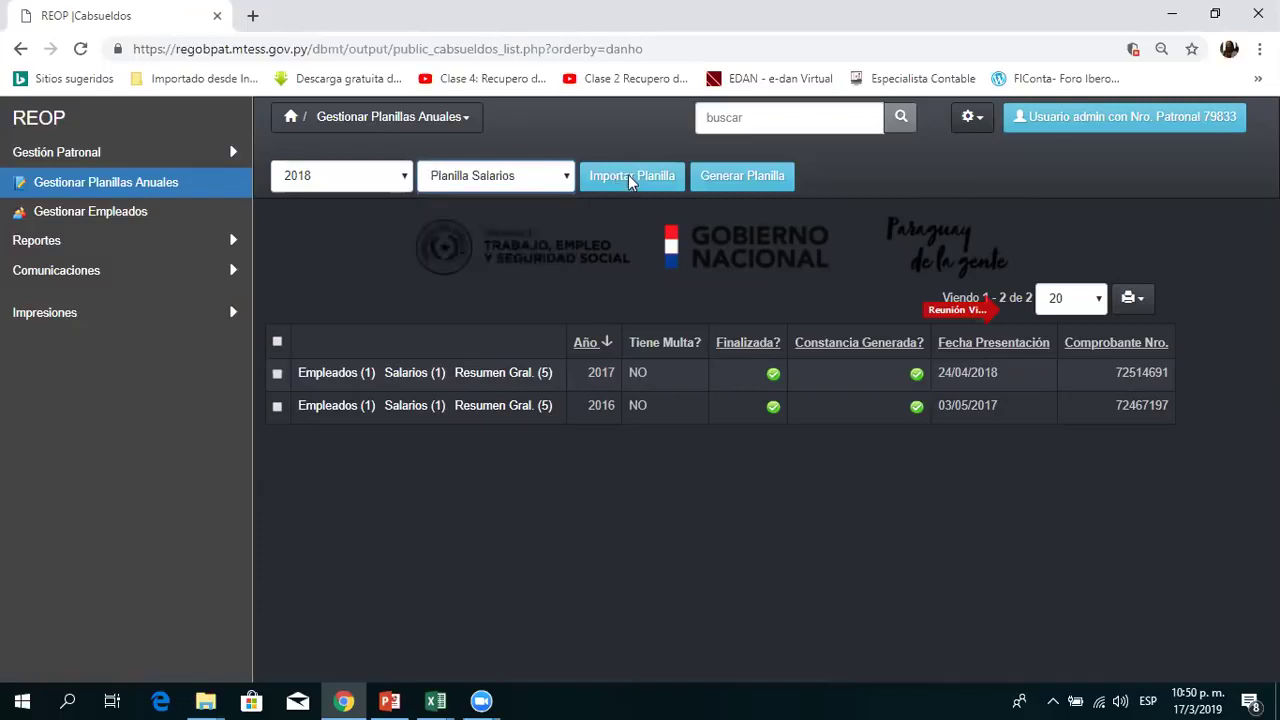
{"action": "left_click", "coordinate": [631, 178]}
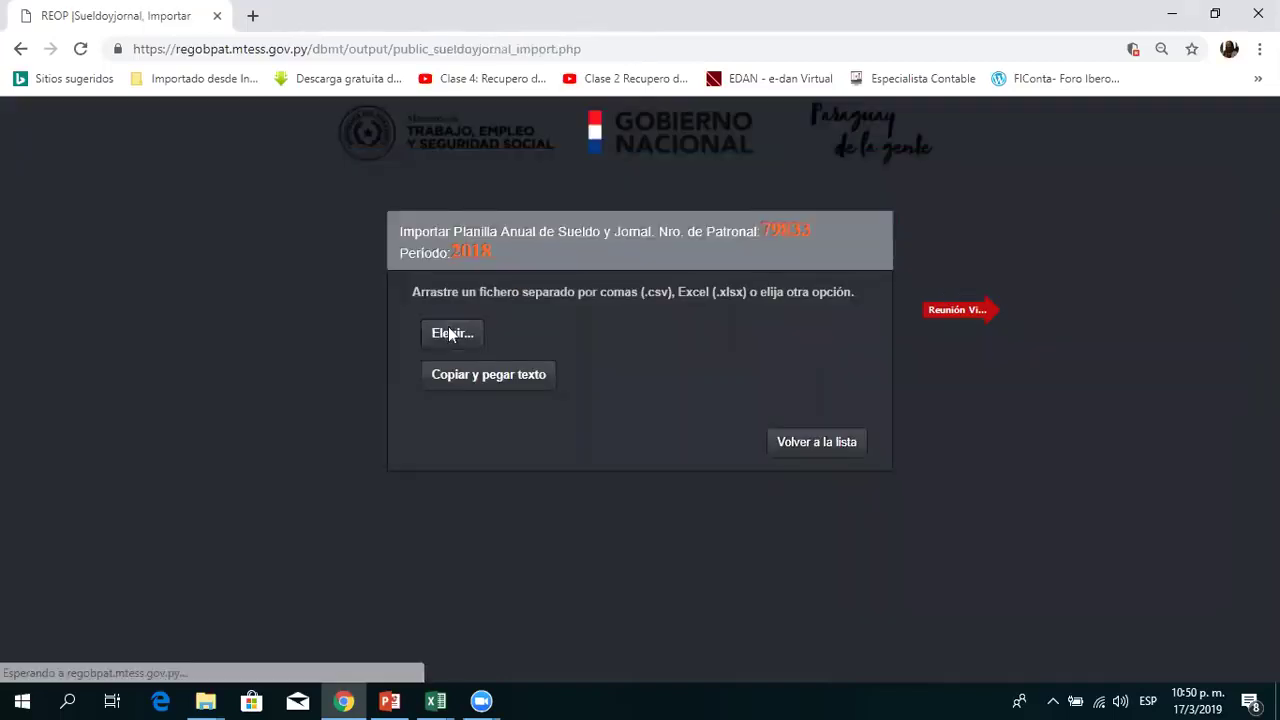
{"action": "left_click", "coordinate": [450, 334]}
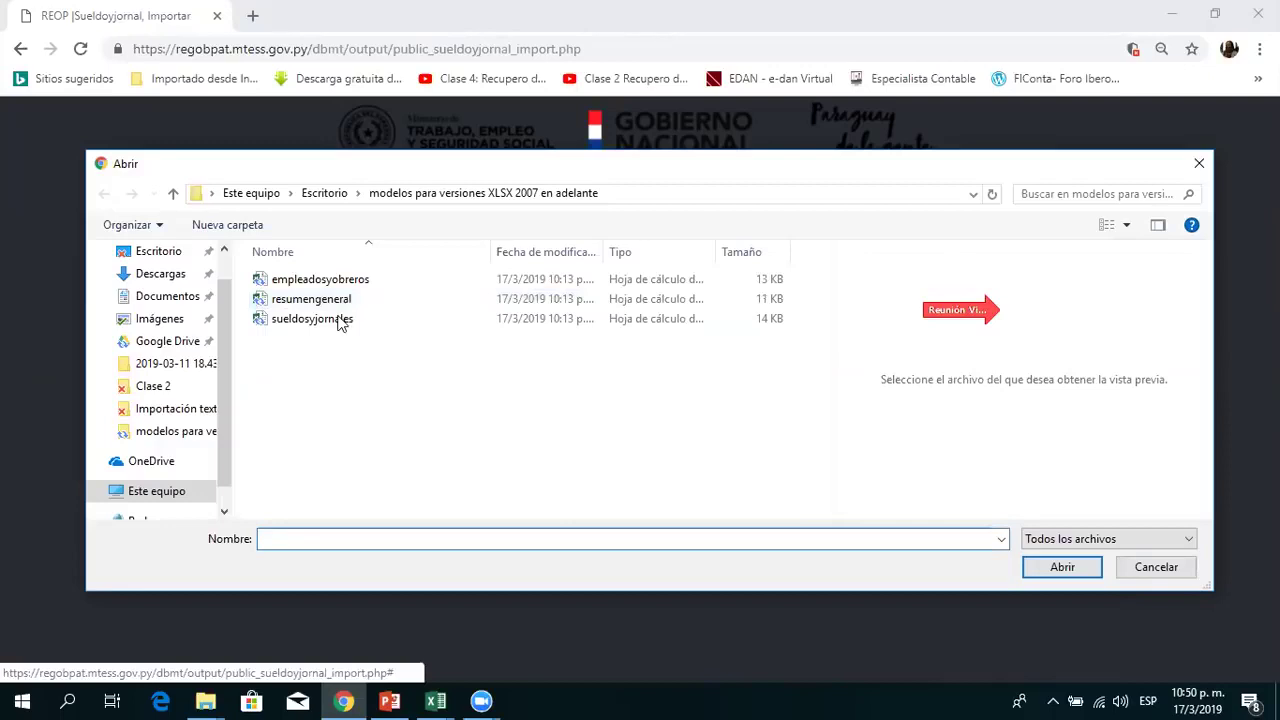
{"action": "left_click", "coordinate": [312, 318]}
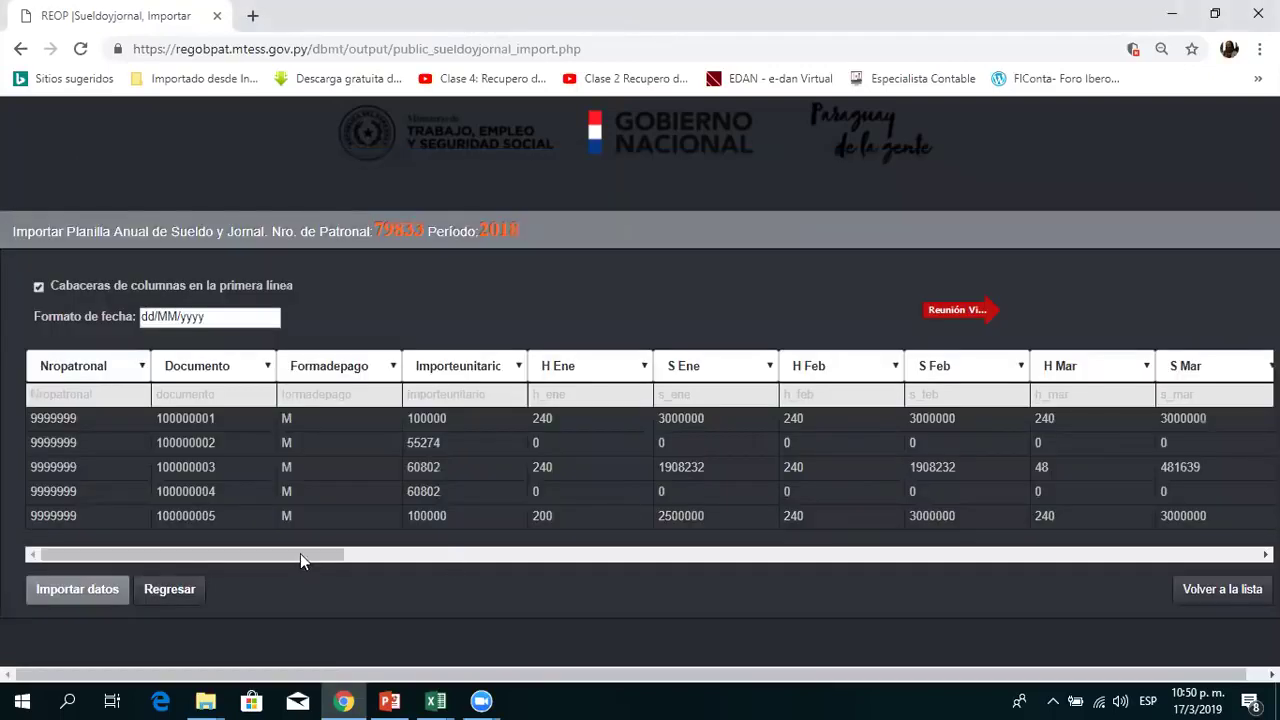
Examine the wage import preview, from employer number and document through the monthly hours and salaries to Totalgeneral
{"action": "left_click_drag", "start_coordinate": [300, 553], "coordinate": [416, 553]}
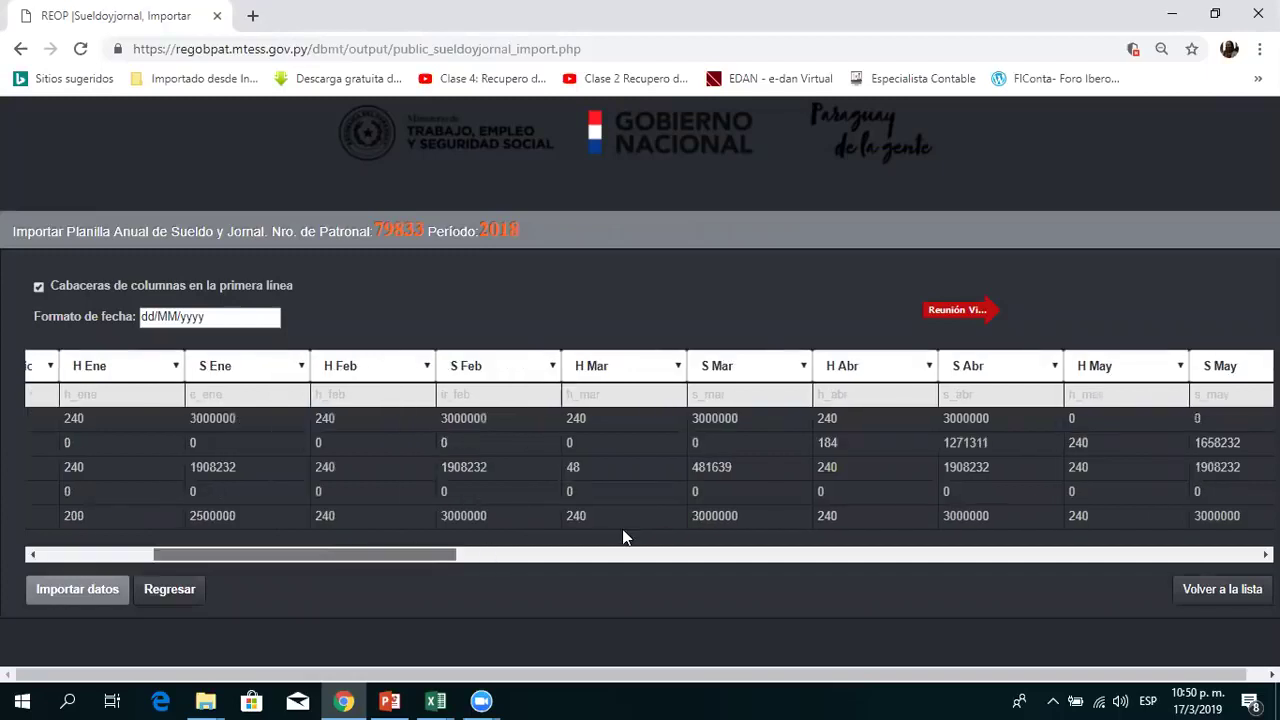
{"action": "scroll", "coordinate": [700, 530], "scroll_direction": "right", "scroll_amount": 8}
{"action": "scroll", "coordinate": [900, 505], "scroll_direction": "right", "scroll_amount": 8}
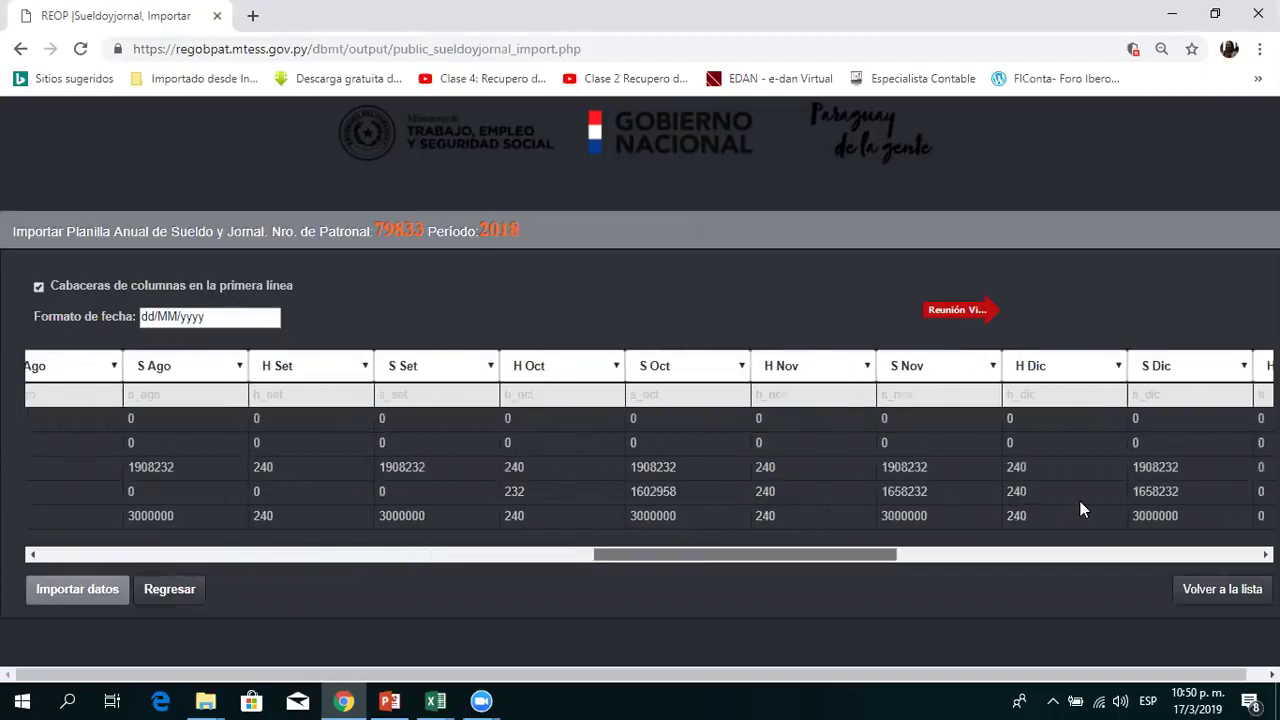
{"action": "scroll", "coordinate": [1175, 527], "scroll_direction": "right", "scroll_amount": 8}
{"action": "scroll", "coordinate": [1238, 552], "scroll_direction": "right", "scroll_amount": 4}
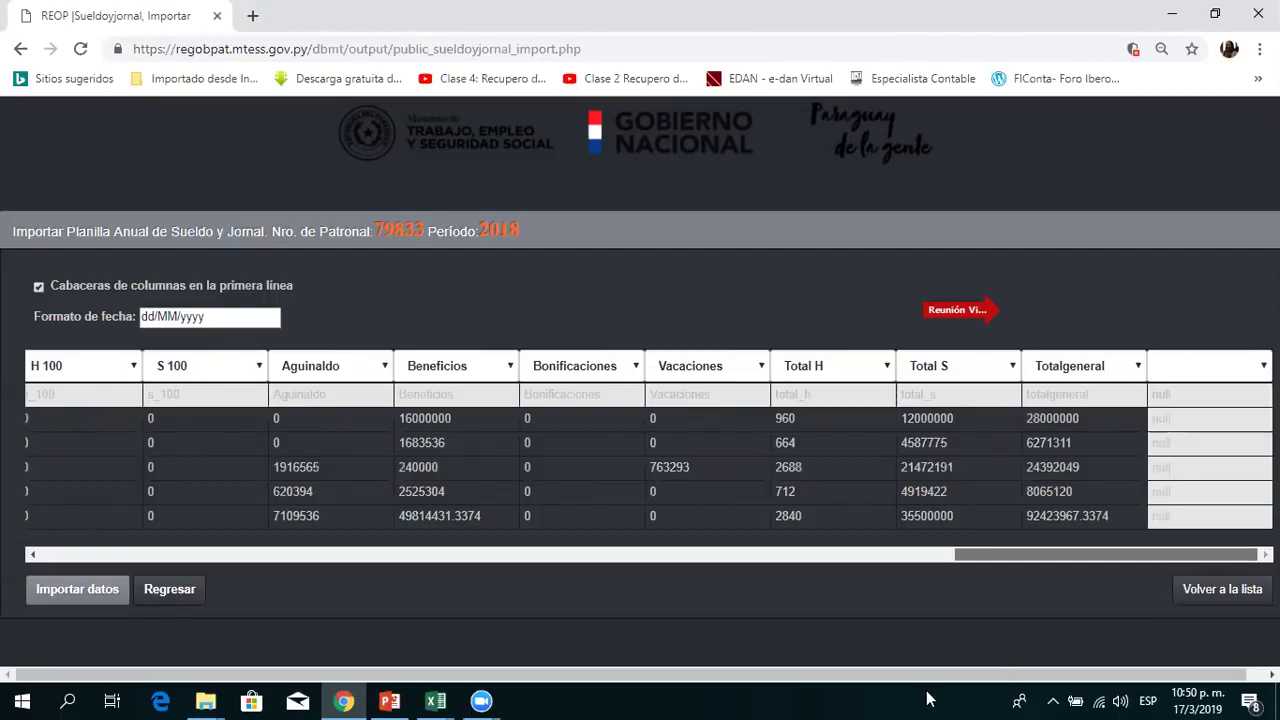
{"action": "scroll", "coordinate": [760, 655], "scroll_direction": "left", "scroll_amount": 12}
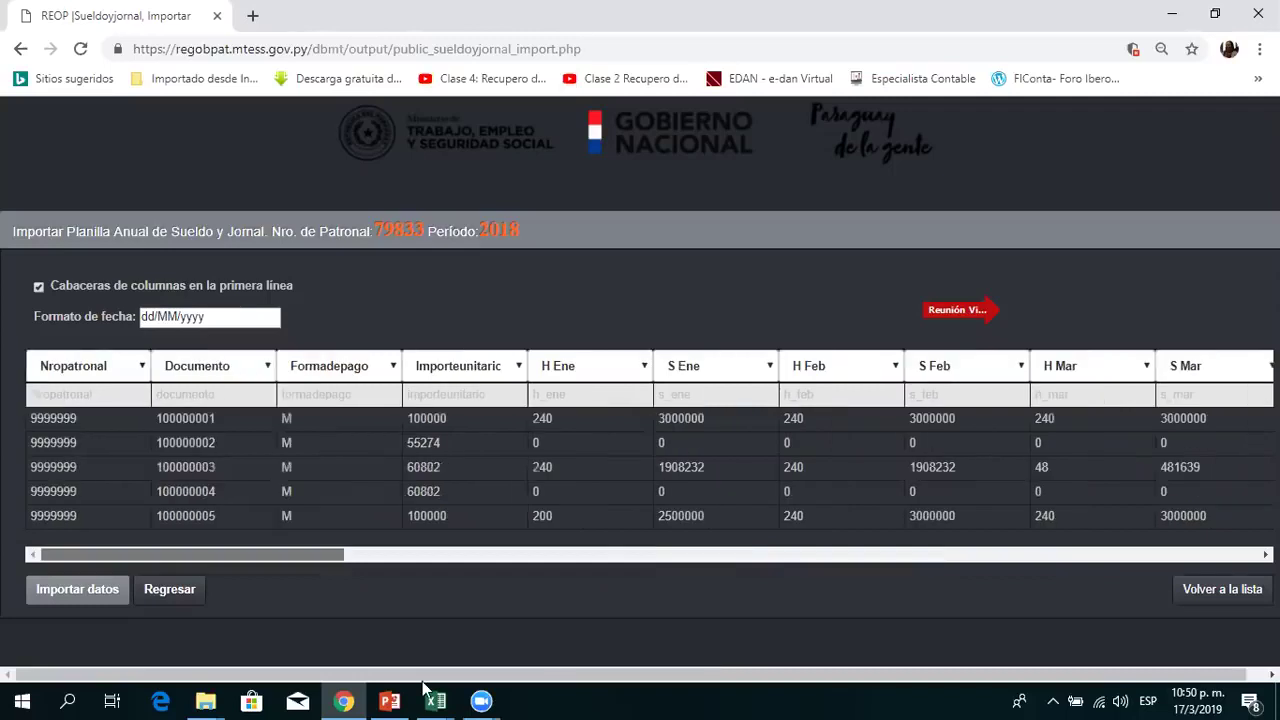
{"action": "scroll", "coordinate": [423, 681], "scroll_direction": "right", "scroll_amount": 4}
{"action": "scroll", "coordinate": [351, 691], "scroll_direction": "left", "scroll_amount": 4}
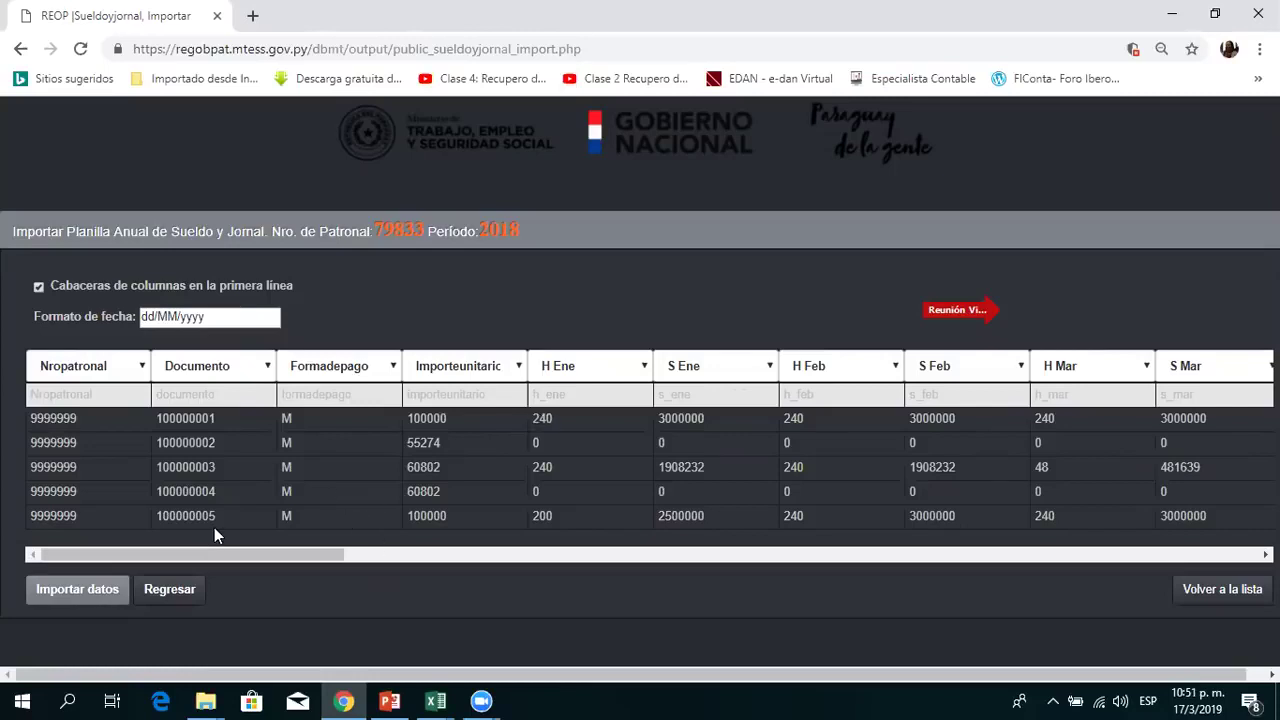
Leave the wage sheet preview without importing and return to the annual sheets list
{"action": "left_click", "coordinate": [60, 592]}
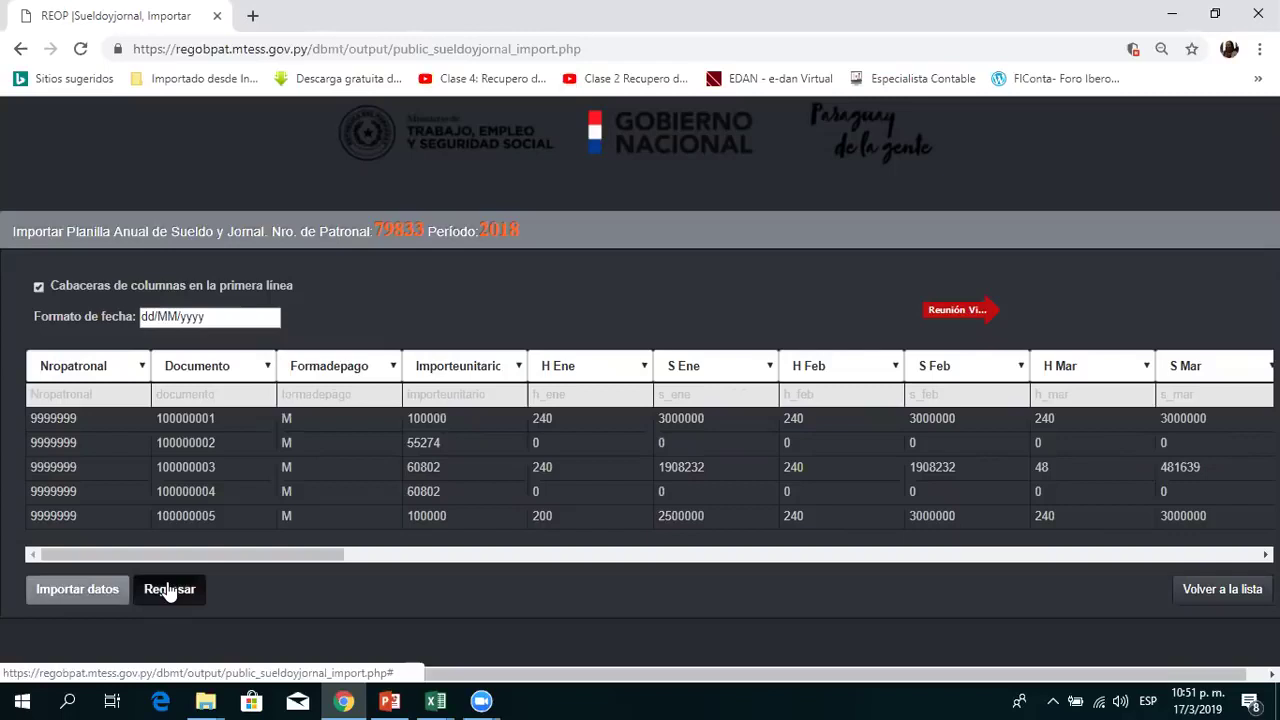
{"action": "left_click", "coordinate": [168, 590]}
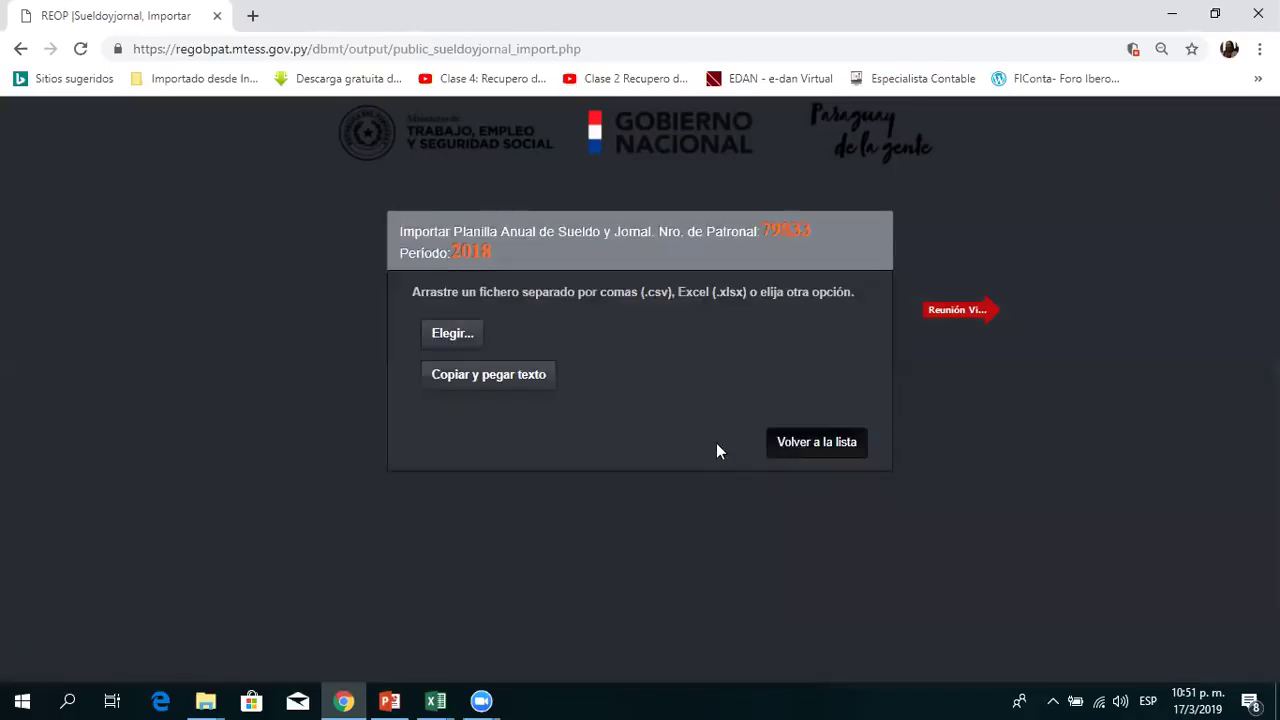
{"action": "left_click", "coordinate": [365, 446]}
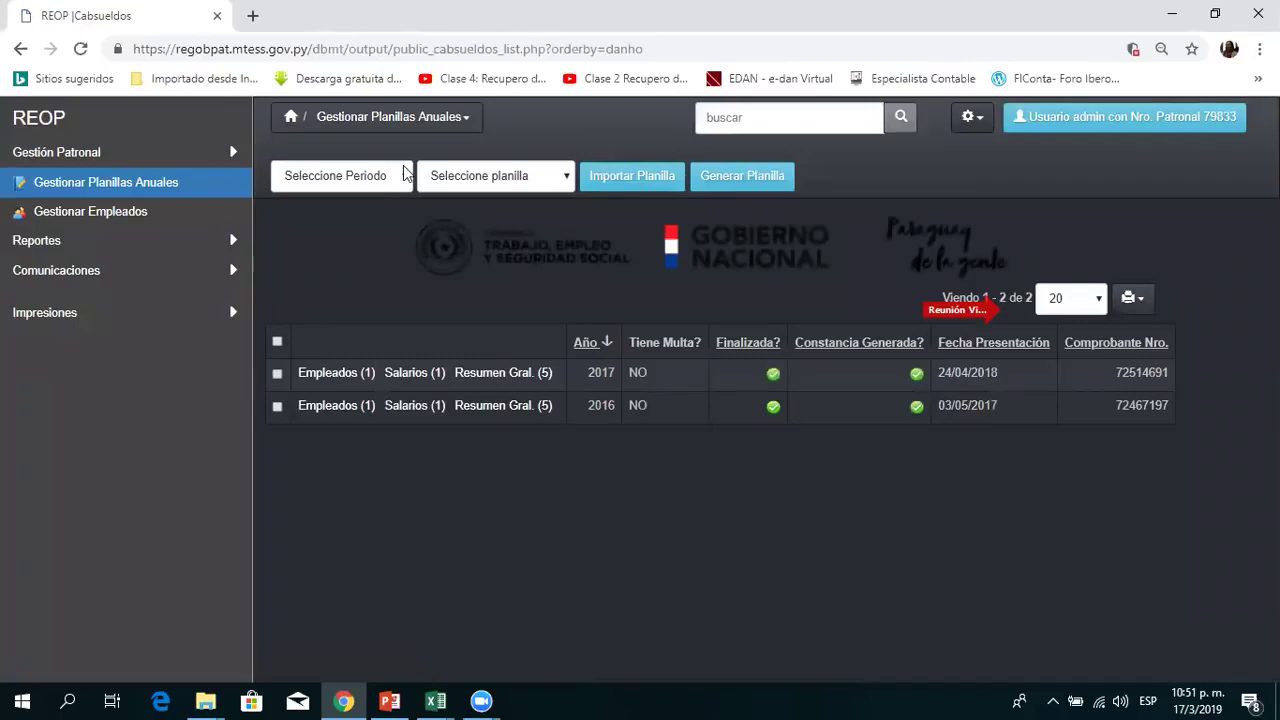
Select period 2018 and Planilla Resumen Gral as the sheet to import
{"action": "left_click", "coordinate": [398, 175]}
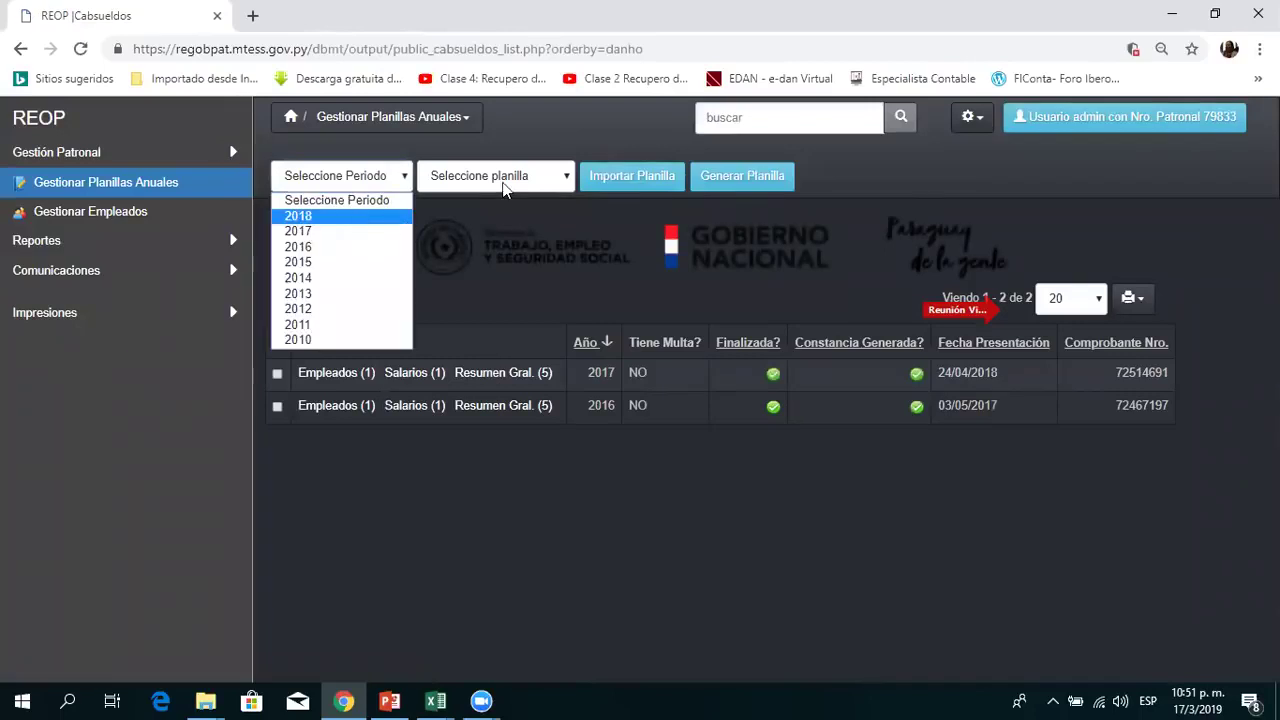
{"action": "key", "text": "Tab"}
{"action": "key", "text": "alt+Down"}
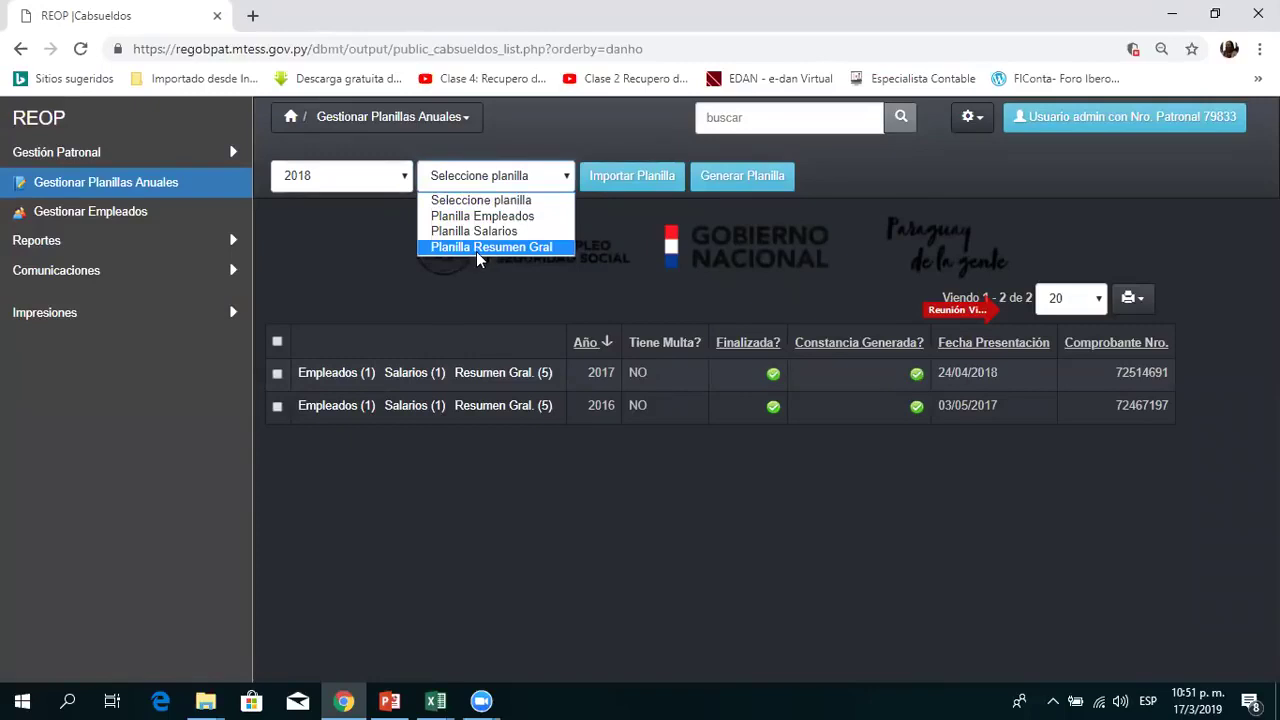
{"action": "left_click", "coordinate": [588, 214]}
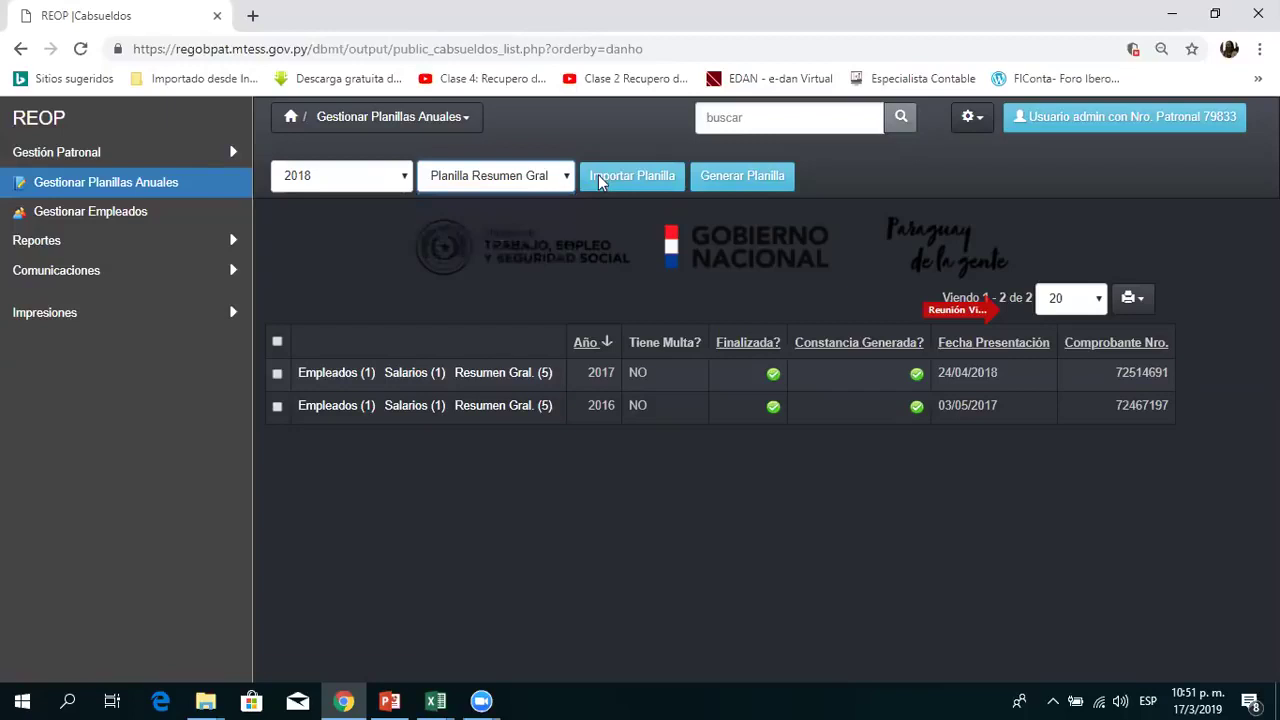
Start the Planilla Resumen Gral import for period 2018 and load the resumengeneral file
{"action": "left_click", "coordinate": [600, 180]}
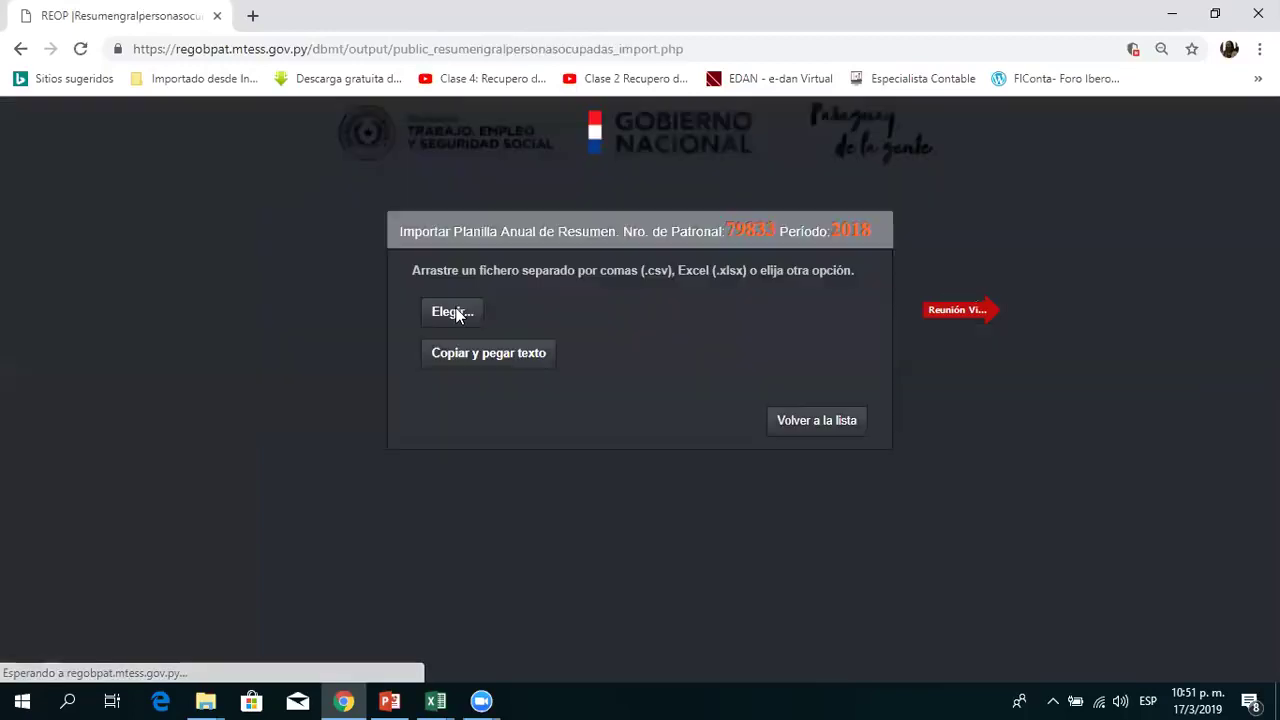
{"action": "left_click", "coordinate": [460, 312]}
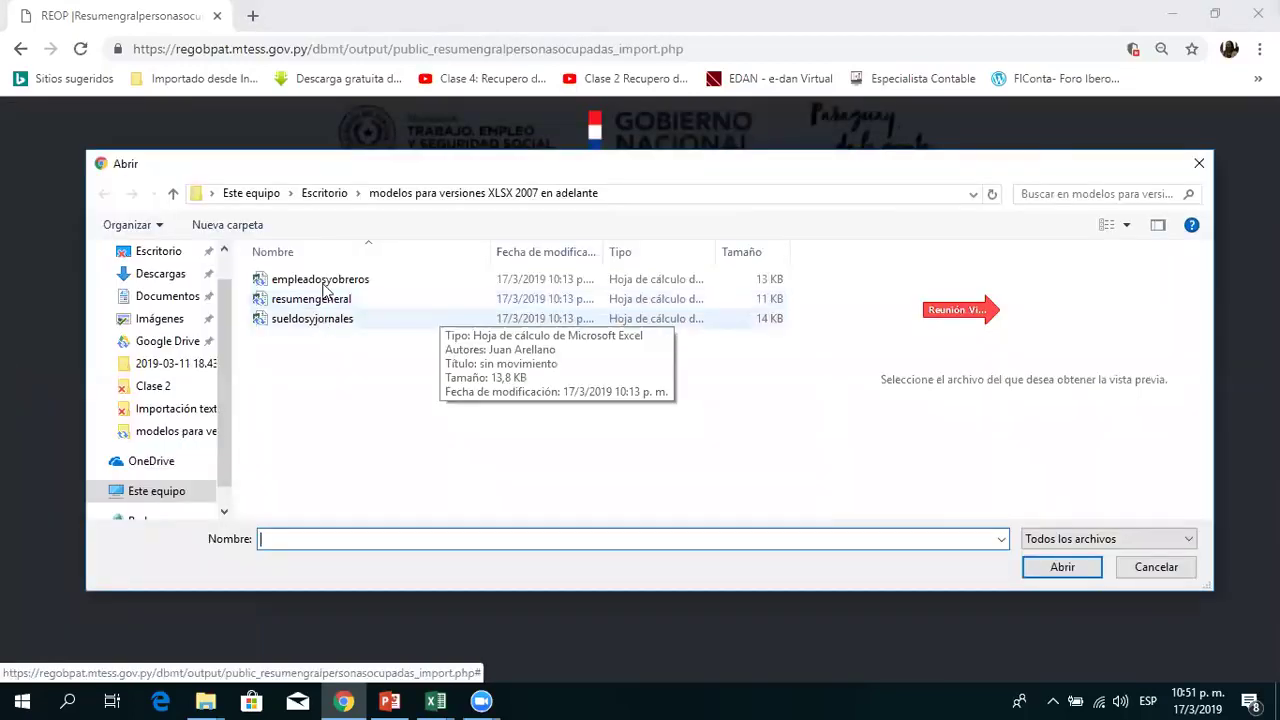
{"action": "left_click", "coordinate": [322, 299]}
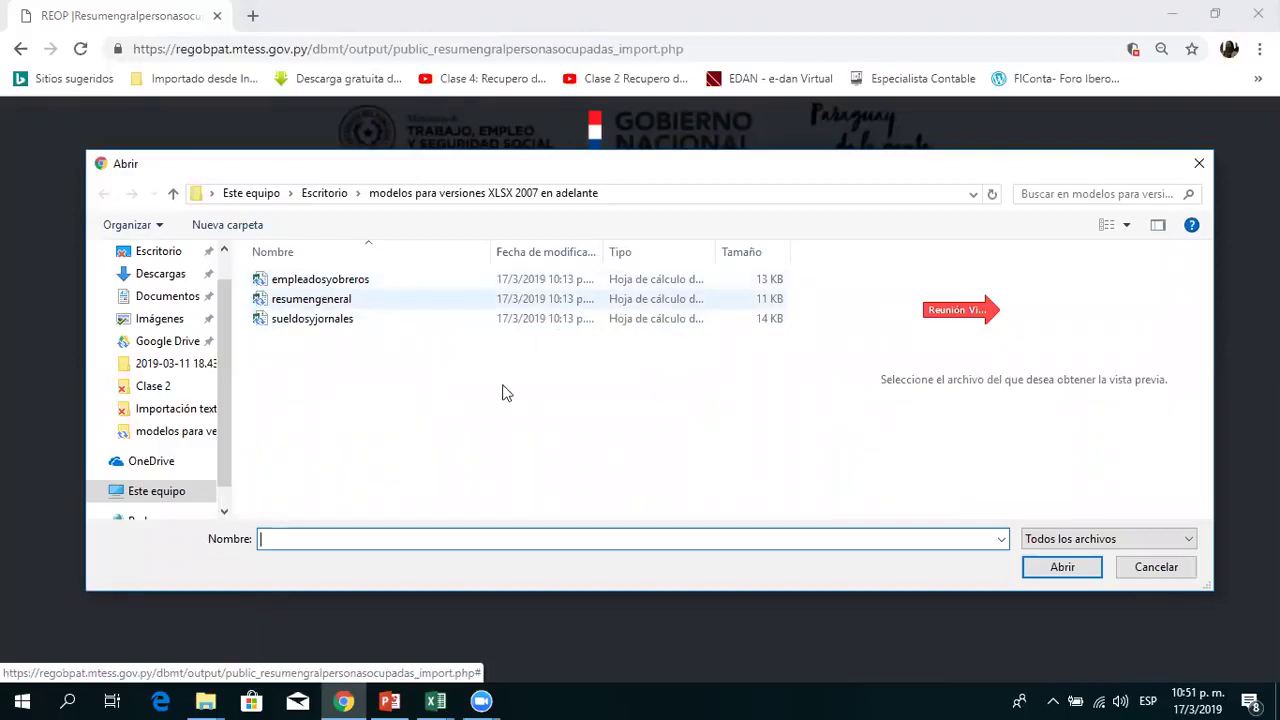
{"action": "left_click", "coordinate": [1060, 567]}
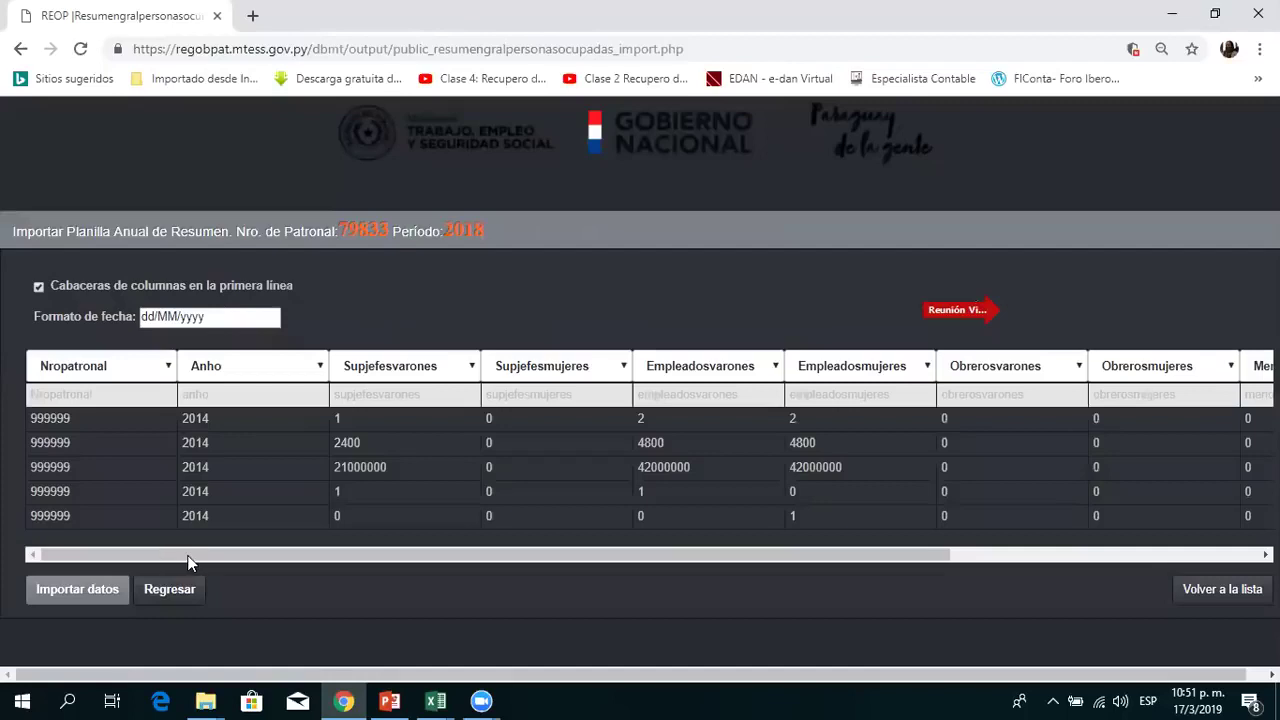
Examine the general summary import preview, from employer number and year through the staff category columns to Orden
{"action": "left_click_drag", "start_coordinate": [346, 556], "coordinate": [461, 556]}
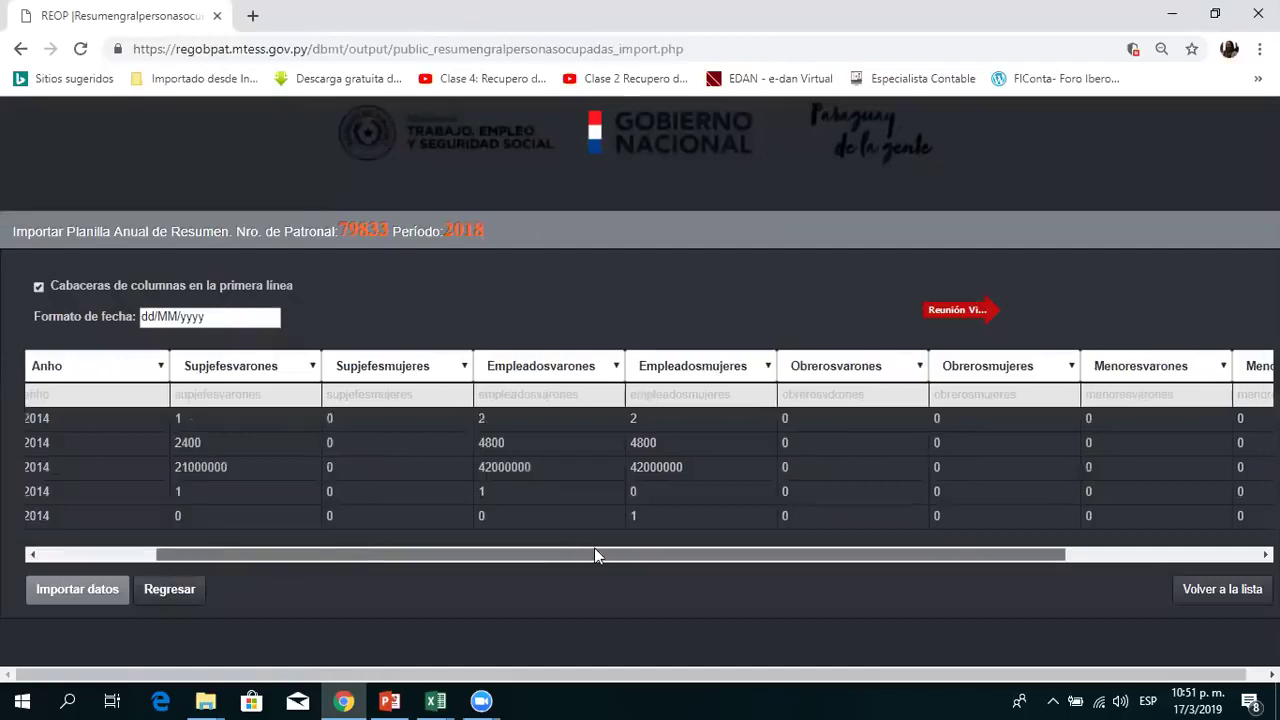
{"action": "scroll", "coordinate": [595, 555], "scroll_direction": "right", "scroll_amount": 3}
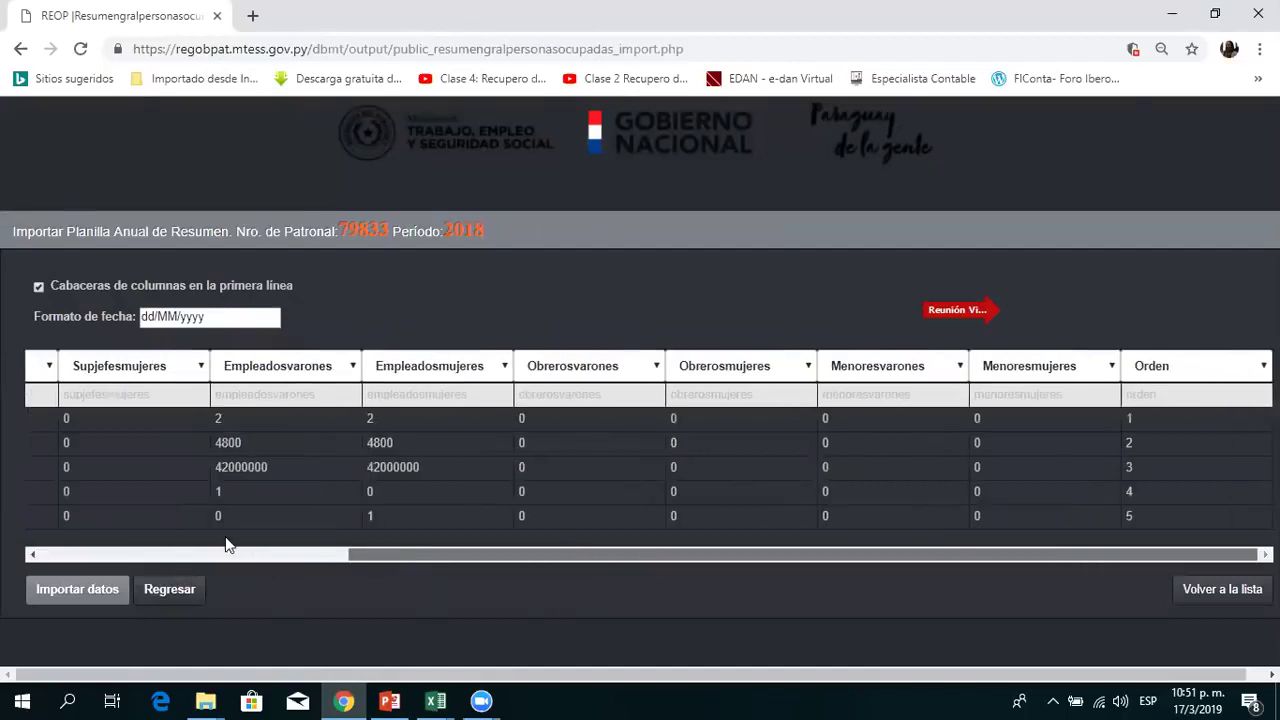
{"action": "scroll", "coordinate": [225, 540], "scroll_direction": "left", "scroll_amount": 3}
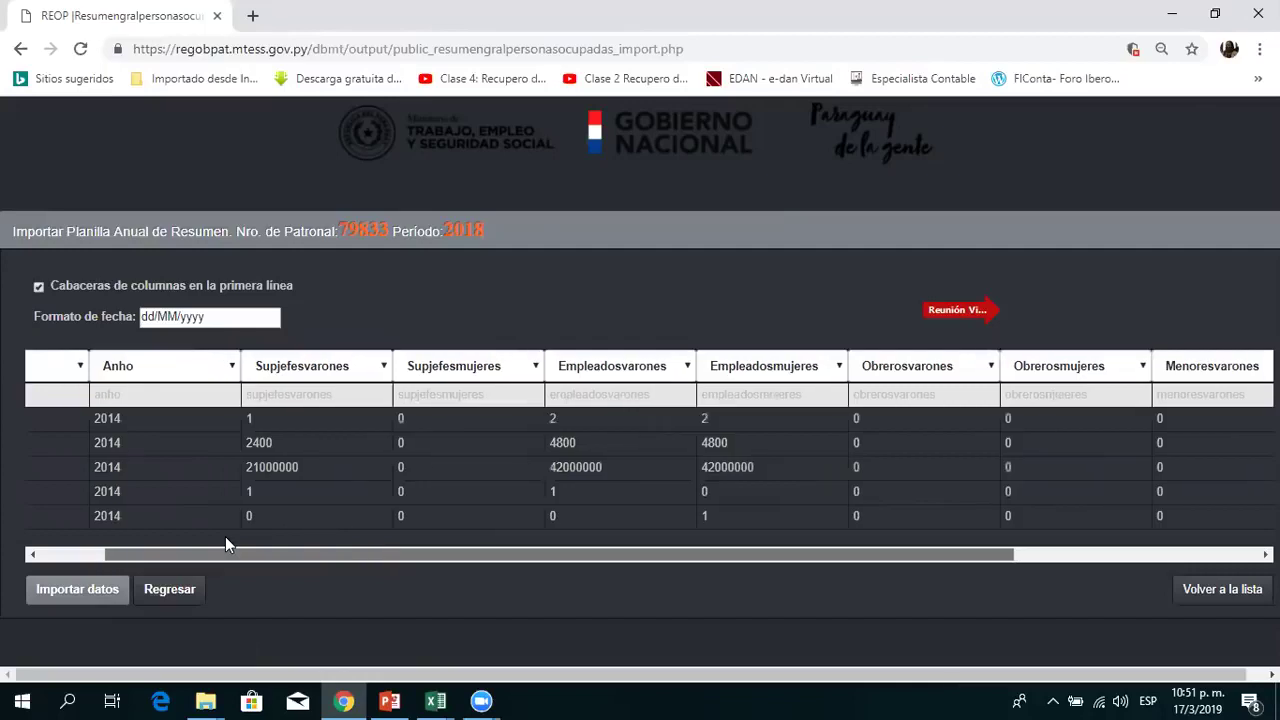
{"action": "left_click", "coordinate": [91, 590]}
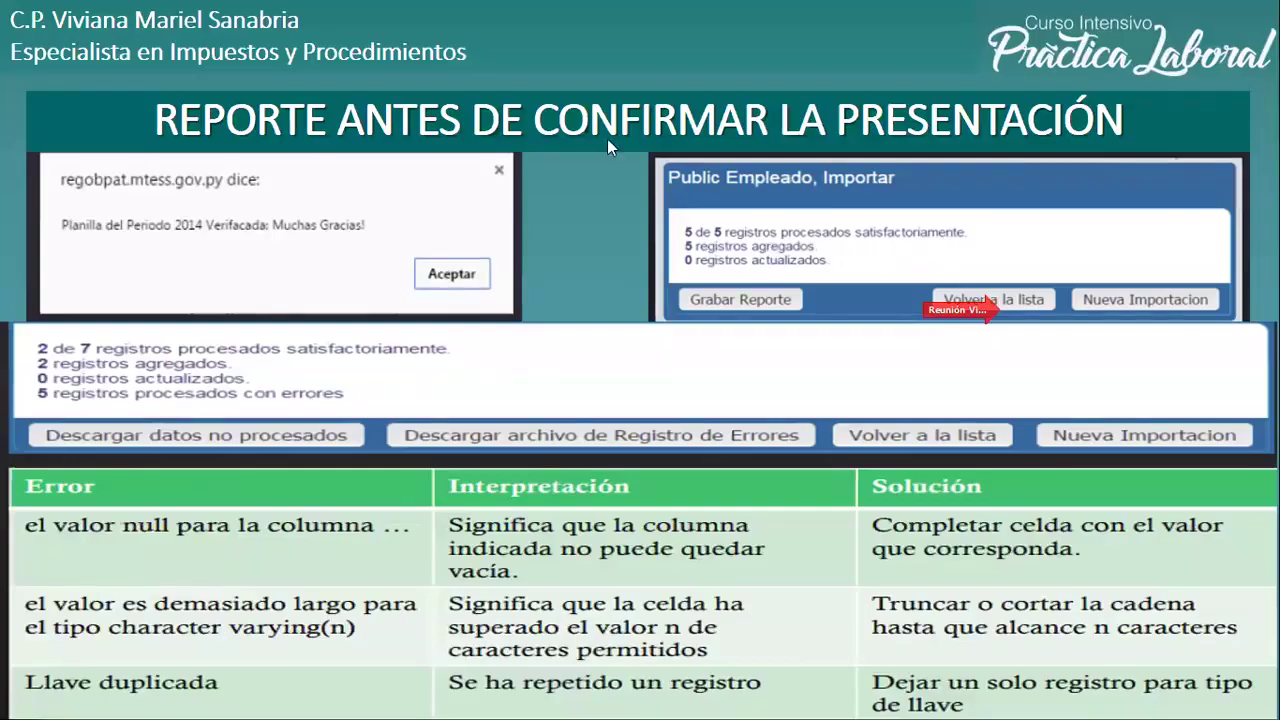
{"action": "key", "text": "Right"}
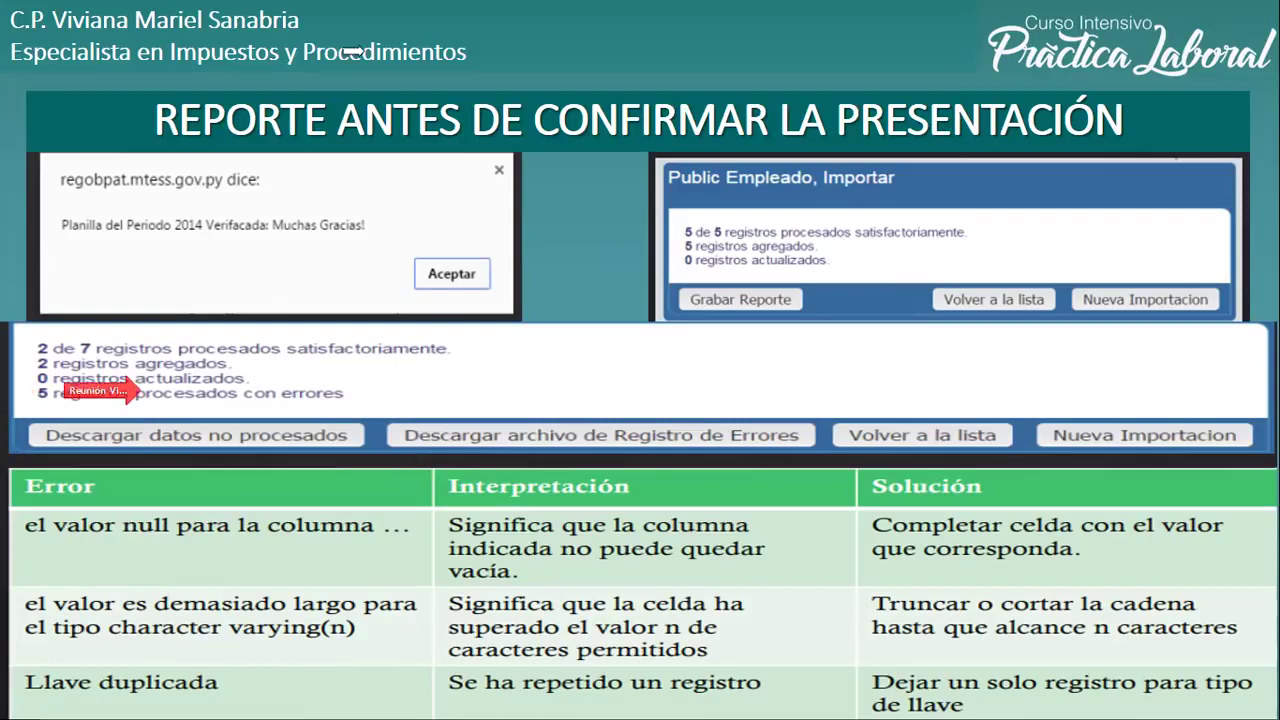
{"action": "left_click", "coordinate": [609, 356]}
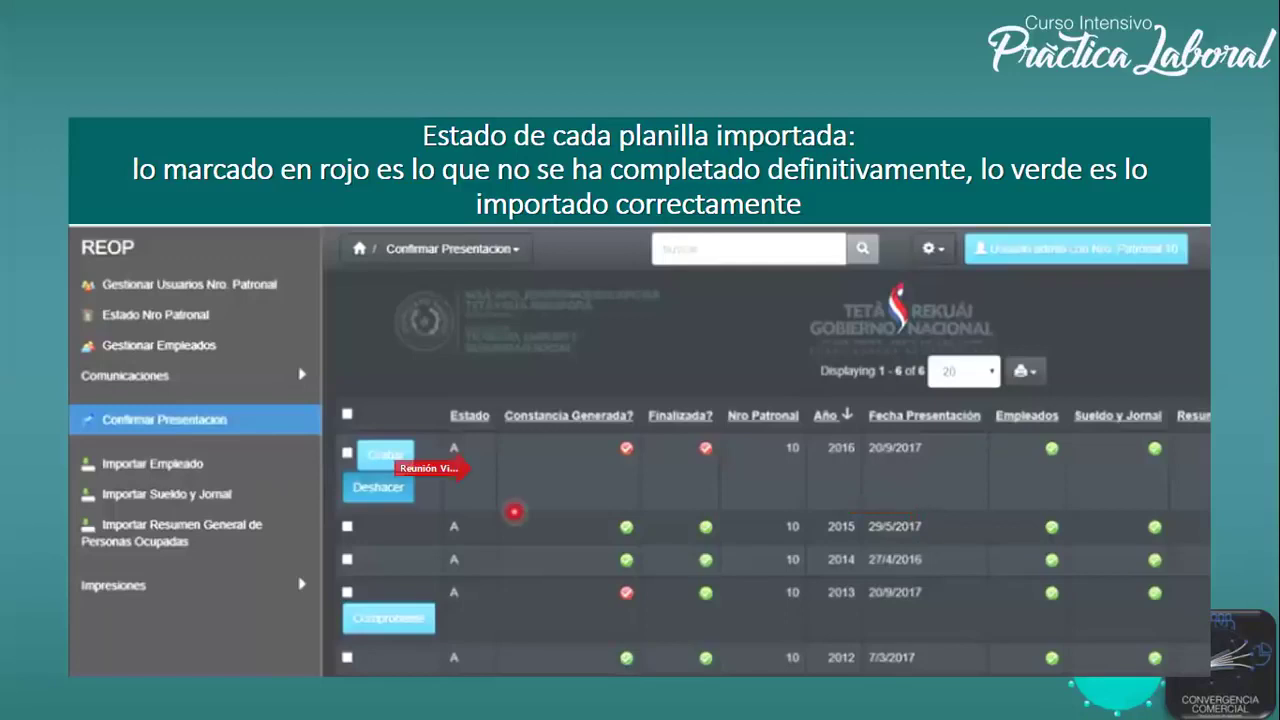
{"action": "key", "text": "Right"}
{"action": "key", "text": "Right"}
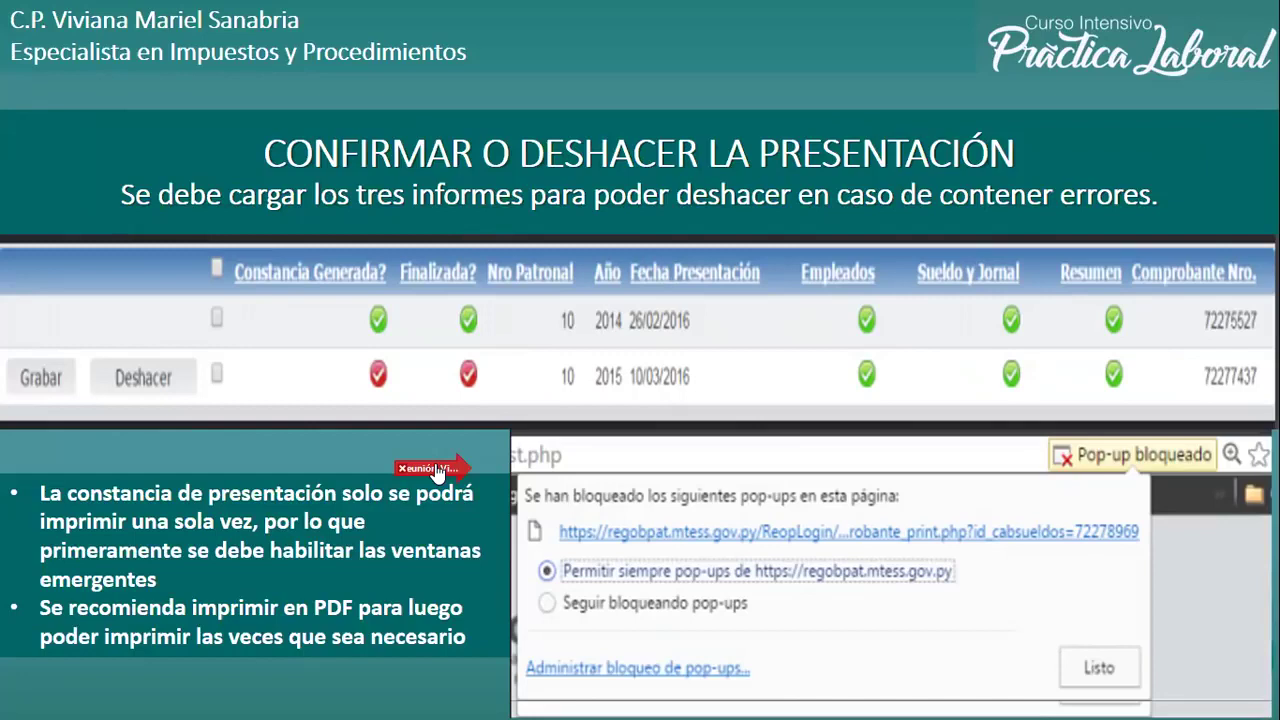
{"action": "left_click", "coordinate": [621, 632]}
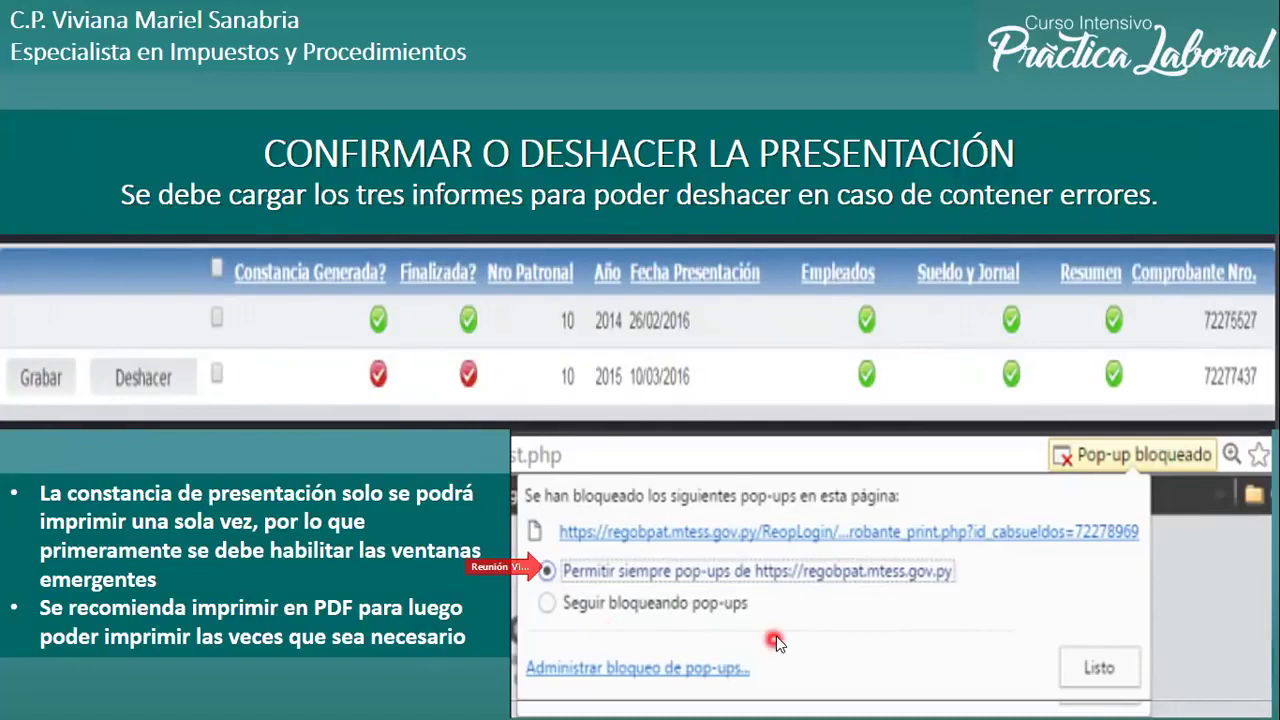
{"action": "left_click", "coordinate": [641, 593]}
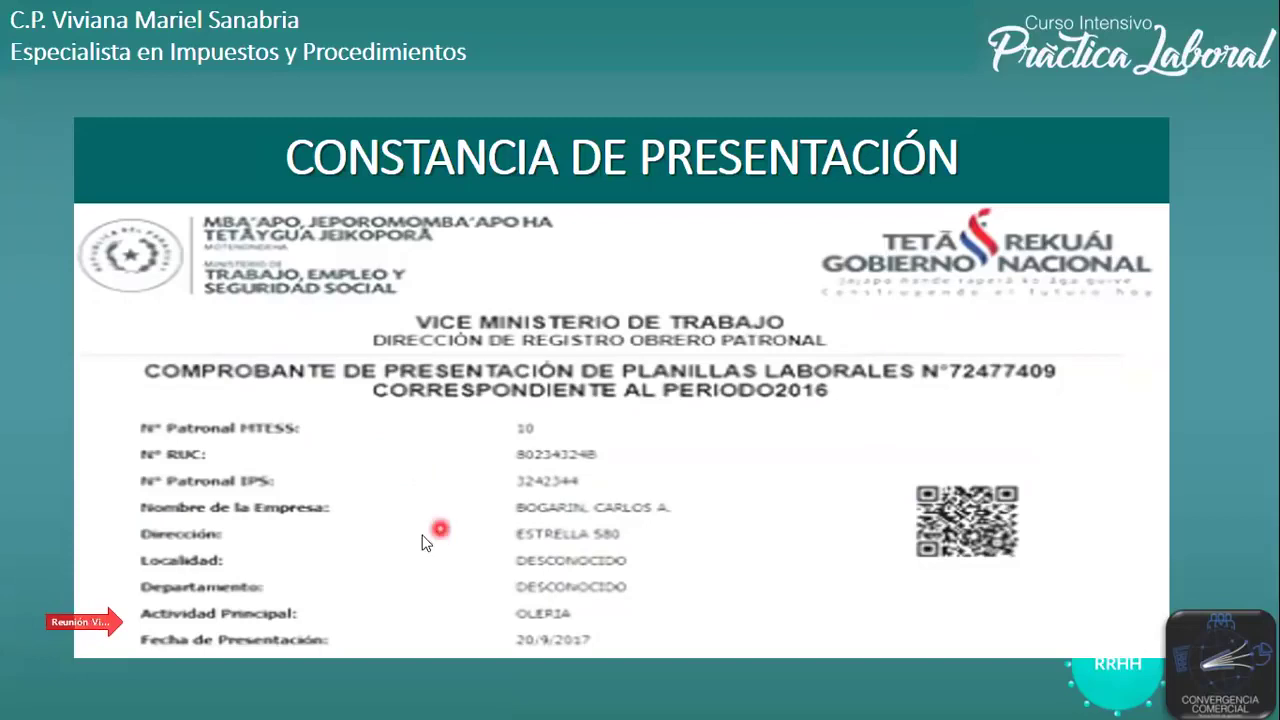
{"action": "key", "text": "Left"}
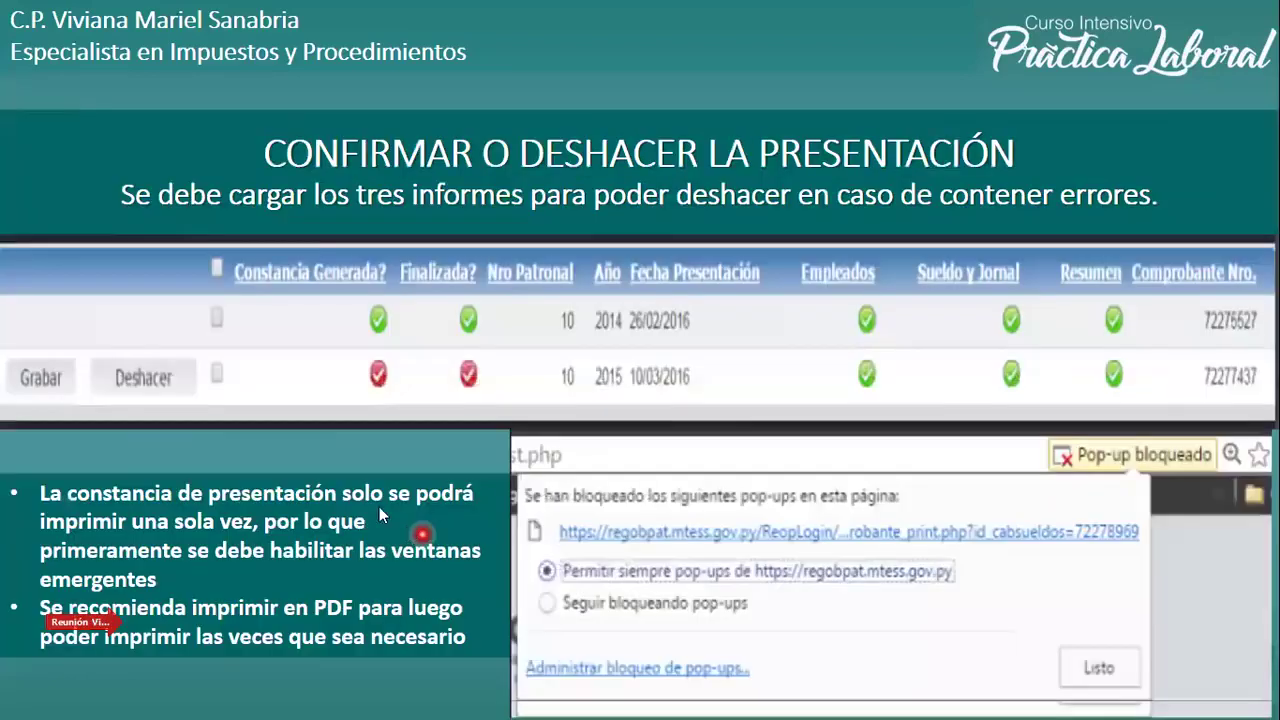
{"action": "key", "text": "Left"}
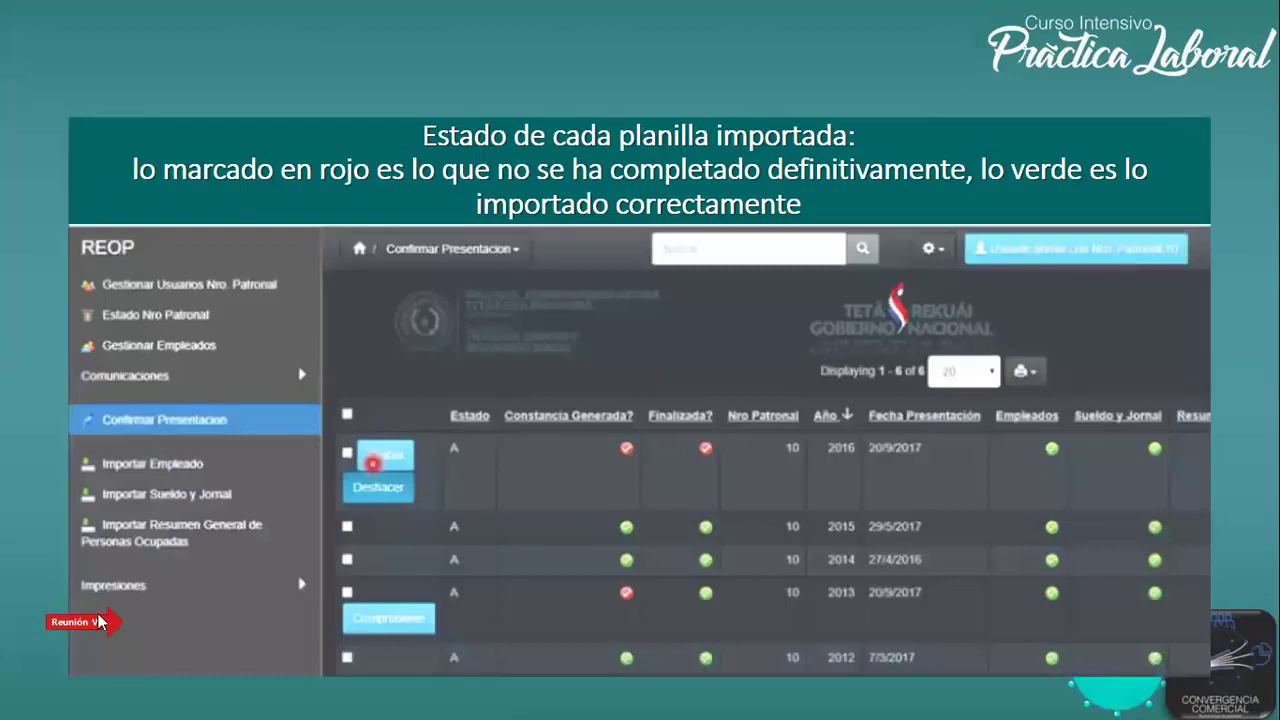